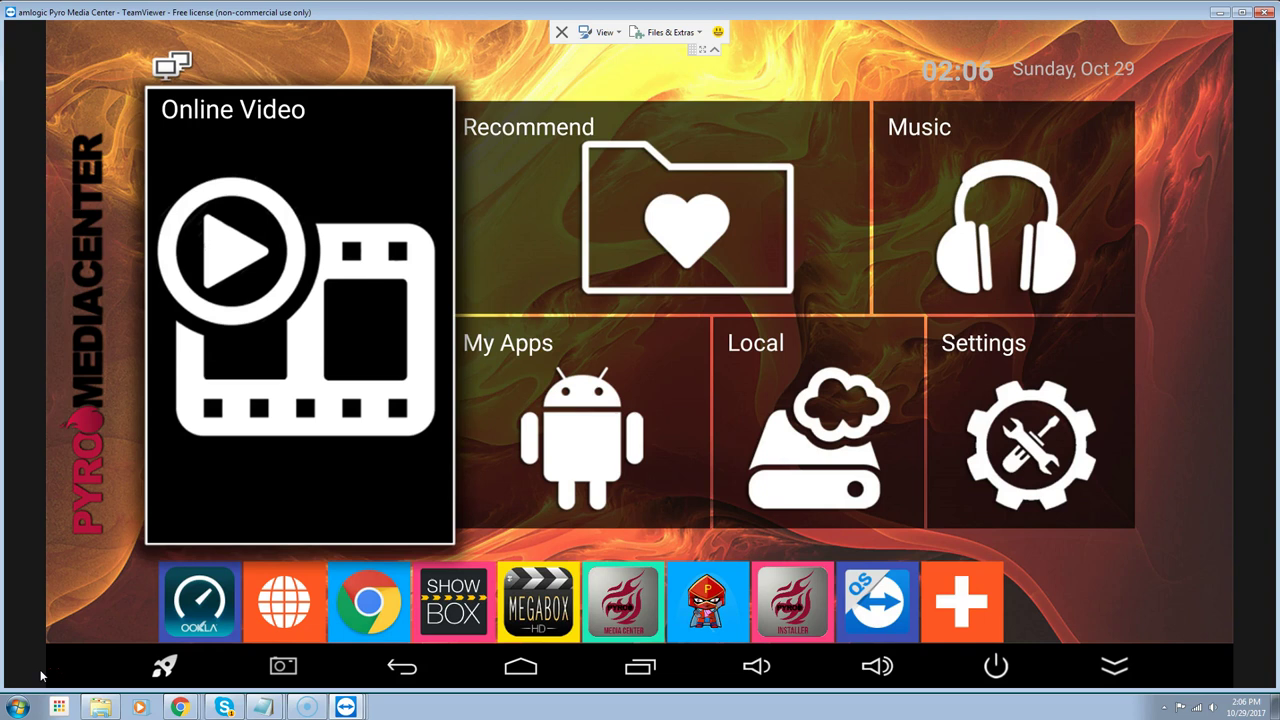
- Launch Media Center from the launcher's app row, opening Kodi's Phenomenal build v2.3 home
key("Down")
key("Right")
key("Right")
key("Right")
key("Right")
key("Right")
key("Right")
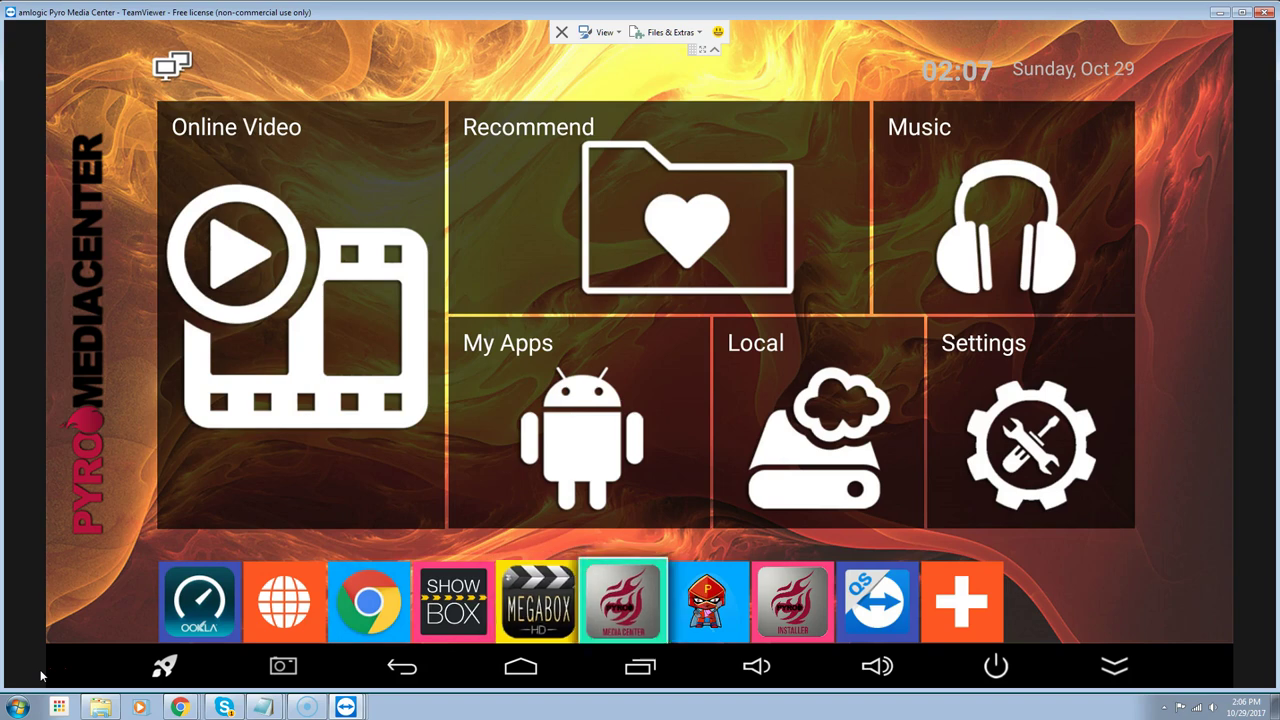
key("Left")
key("Left")
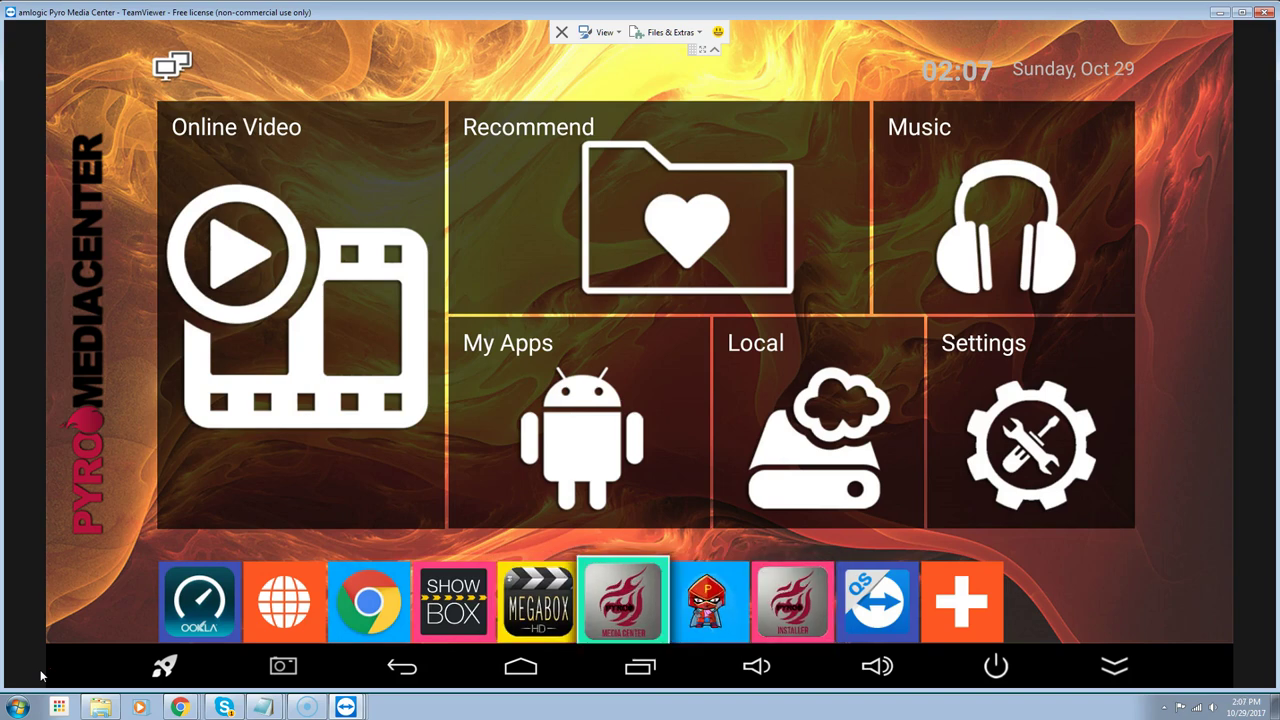
key("Return")
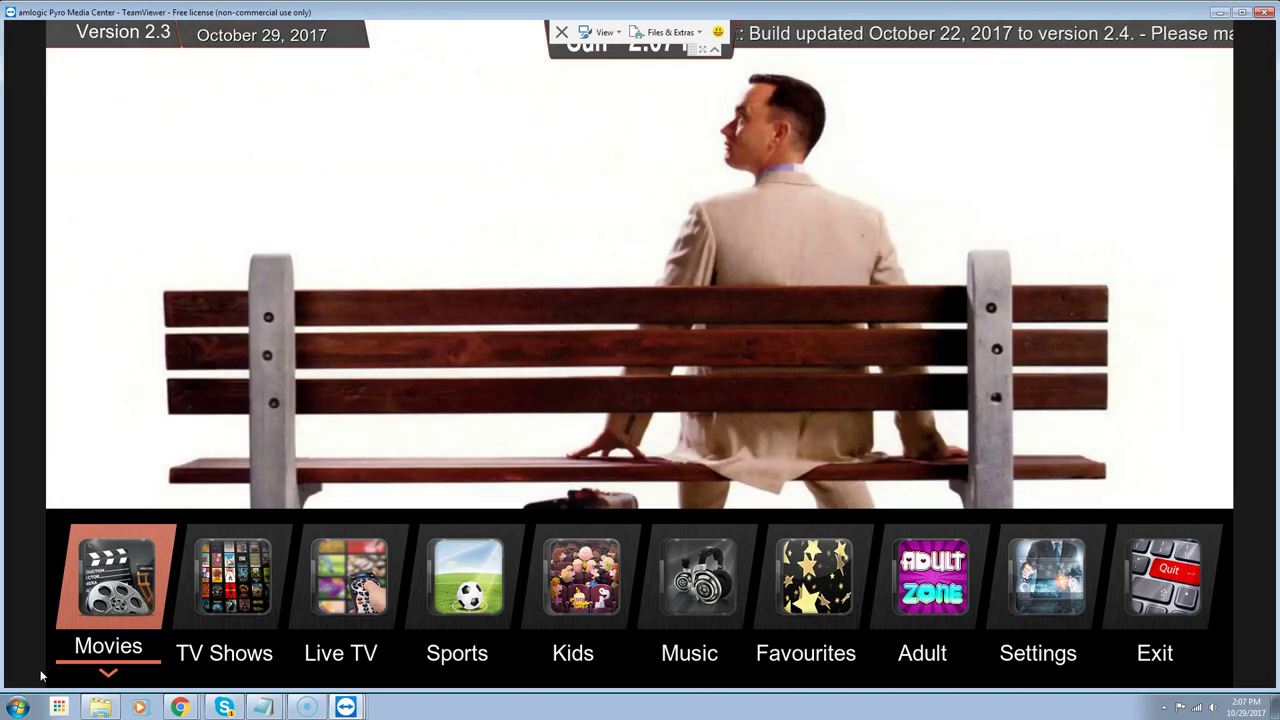
- Open Kodi's Settings from the home bar and highlight the Add-ons category
key("Right")
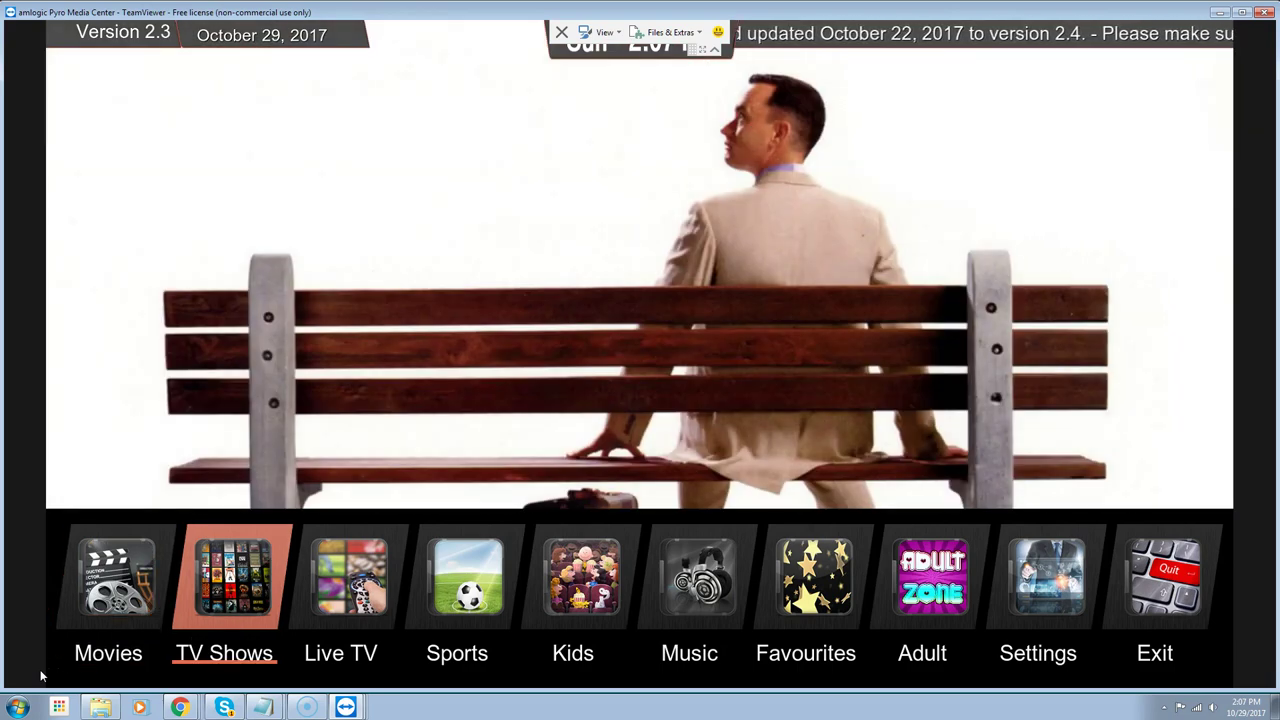
key("Right")
key("Right")
key("Right")
key("Right")
key("Right")
key("Right")
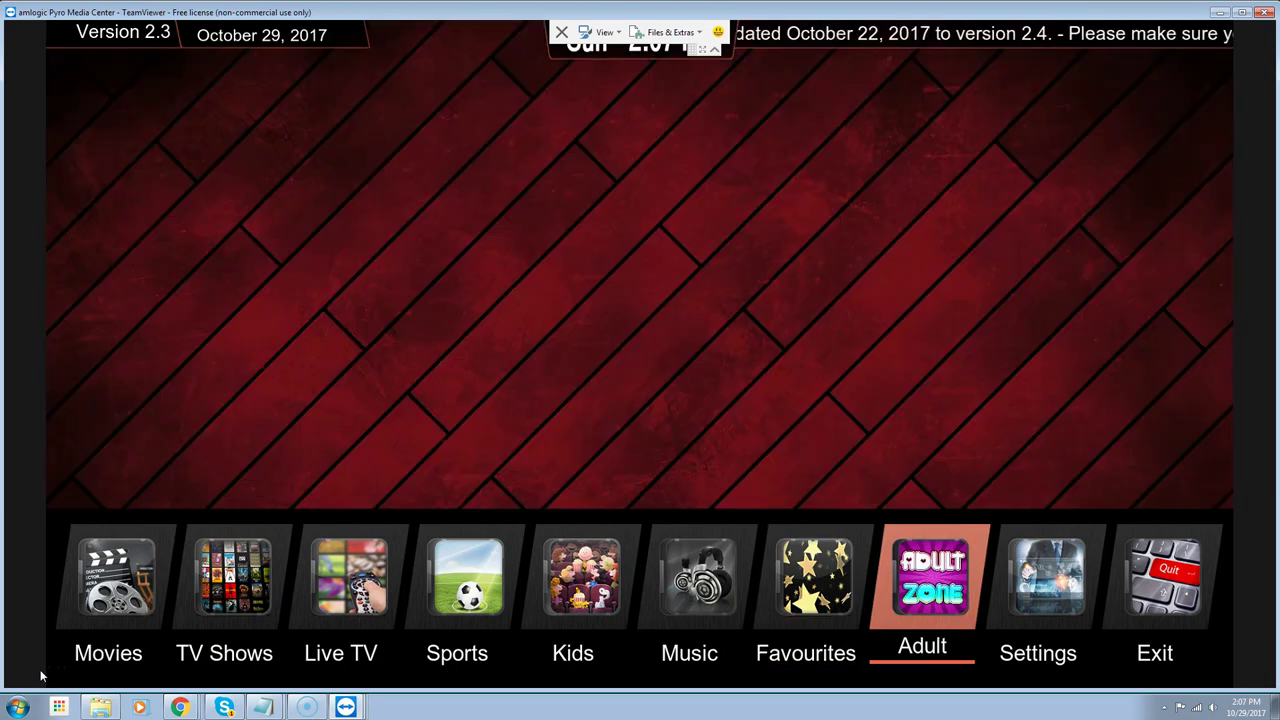
key("Right")
key("Return")
key("Down")
key("Down")
key("Down")
key("Down")
key("Down")
key("Down")
key("Down")
key("Down")
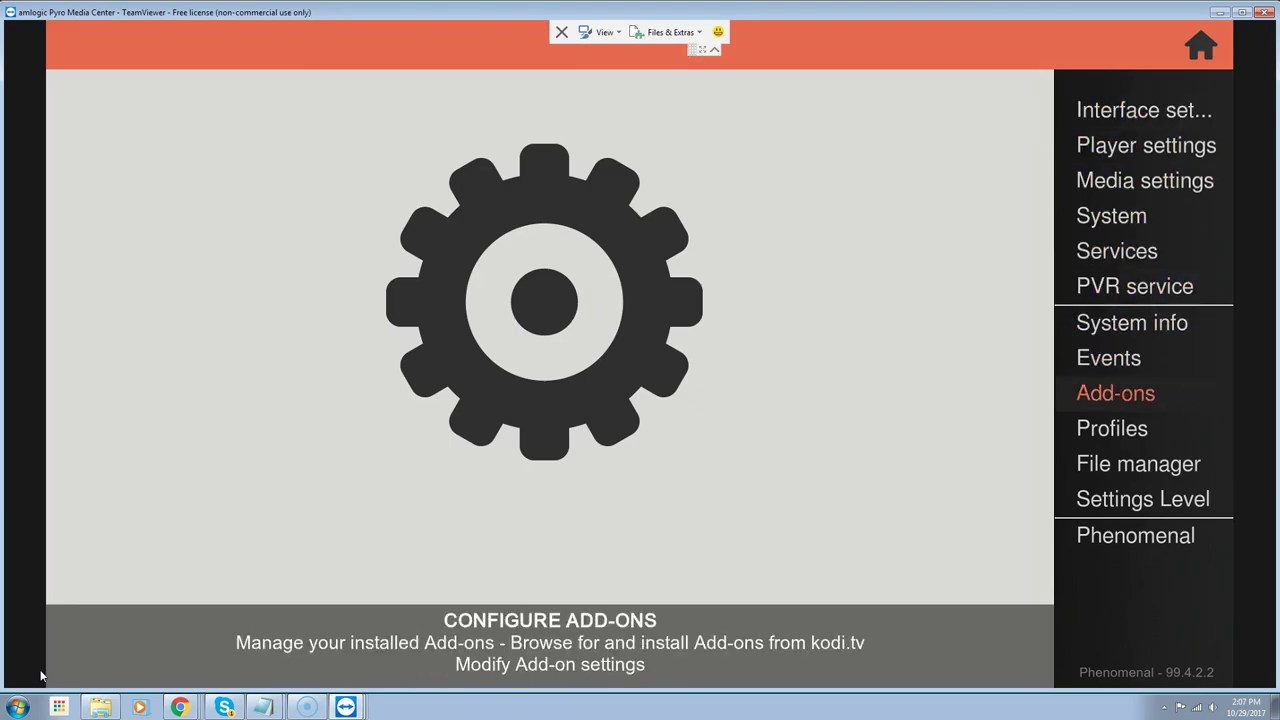
- Open the PYROIPTV add-on's information via Add-ons > My add-ons > Video add-ons
key("Return")
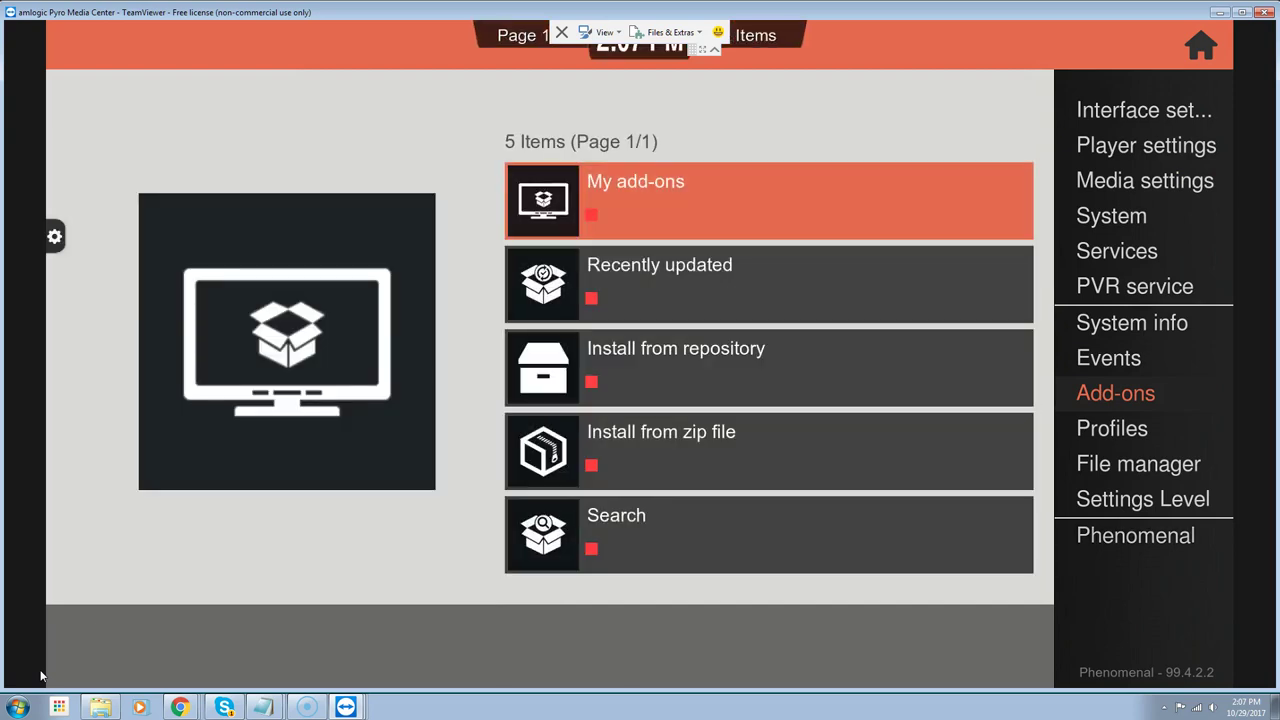
key("Return")
key("Up")
key("Up")
key("Up")
key("Up")
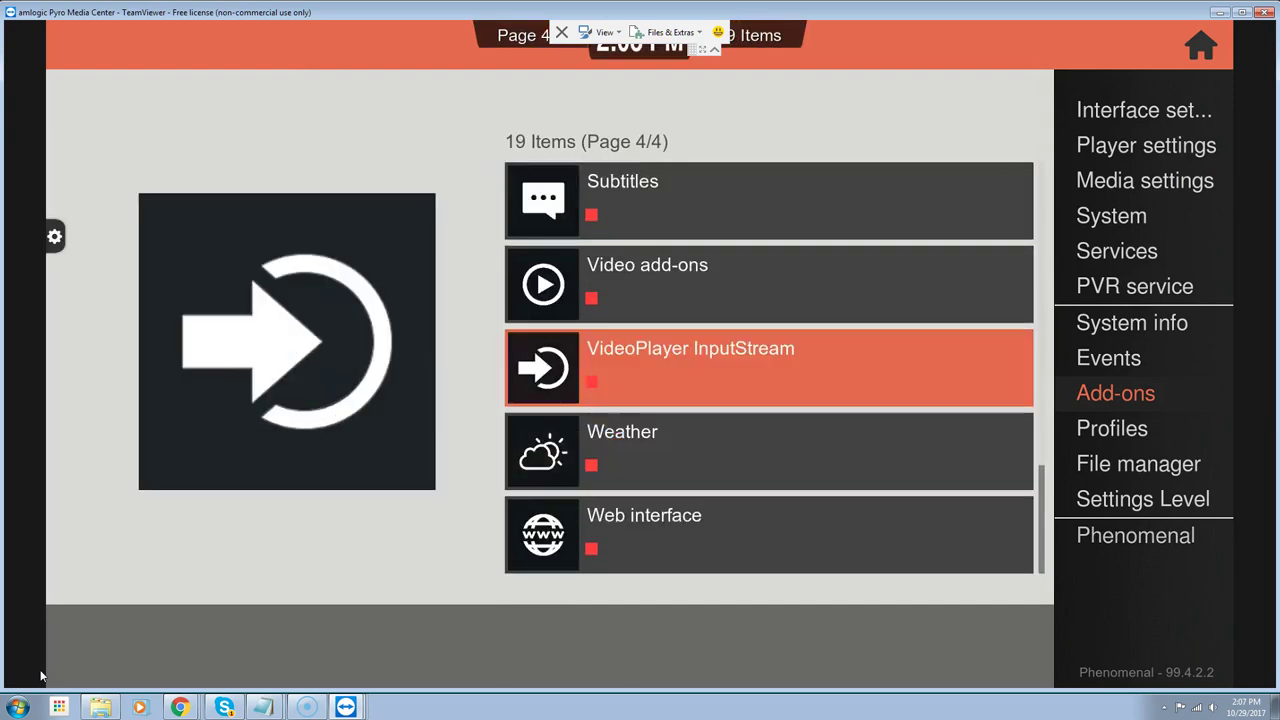
key("Return")
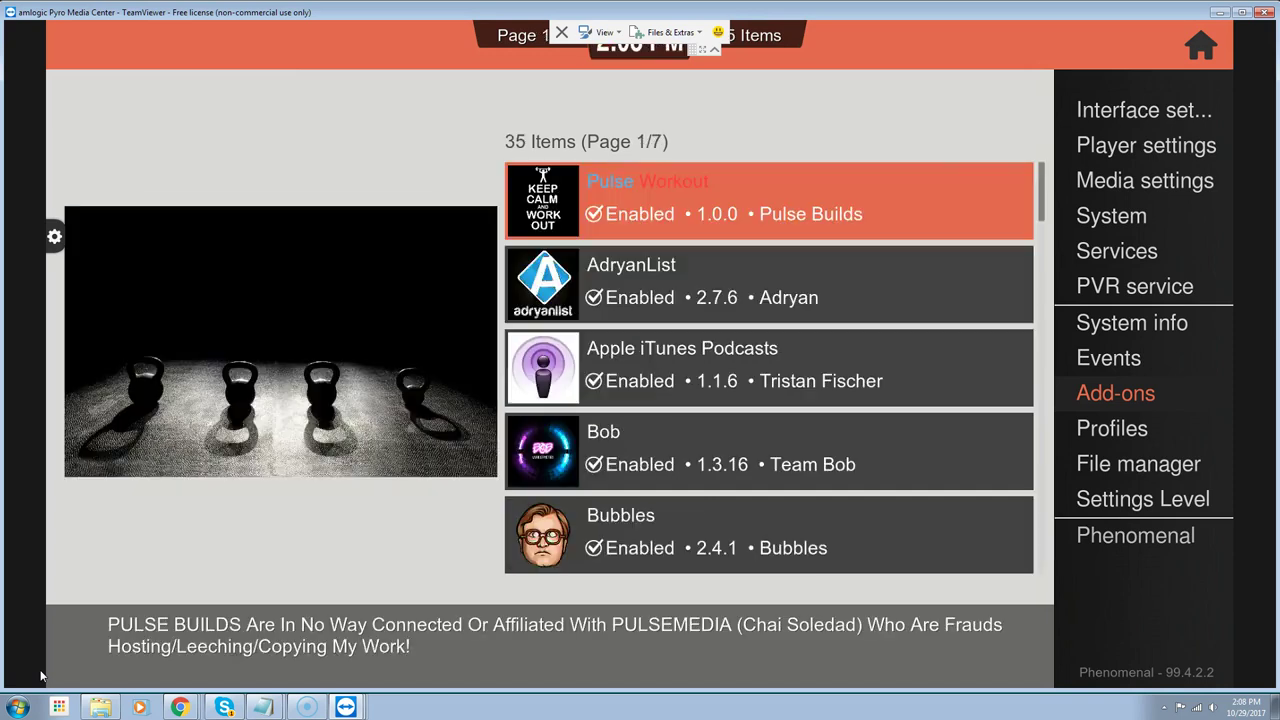
key("Up")
key("Up")
key("Up")
key("Up")
key("Up")
key("Up")
key("Up")
key("Up")
key("Up")
key("Up")
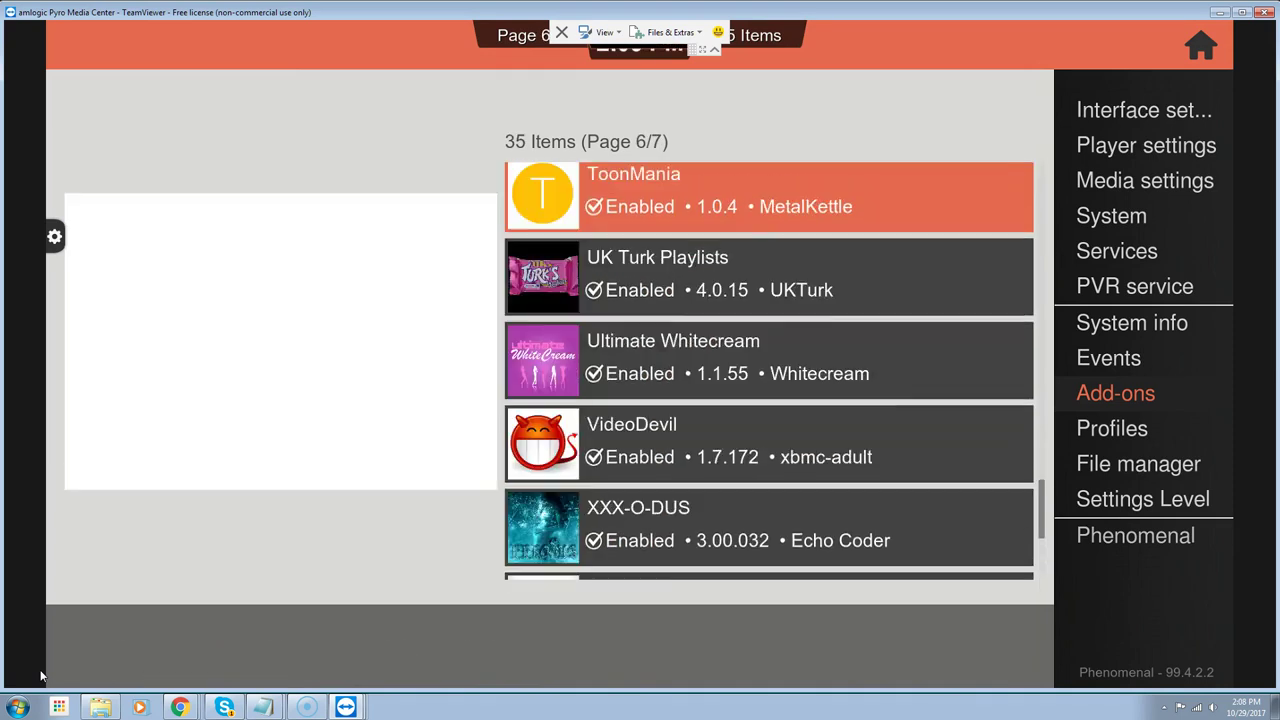
key("Up")
key("Up")
key("Up")
key("Up")
key("Up")
key("Up")
key("Up")
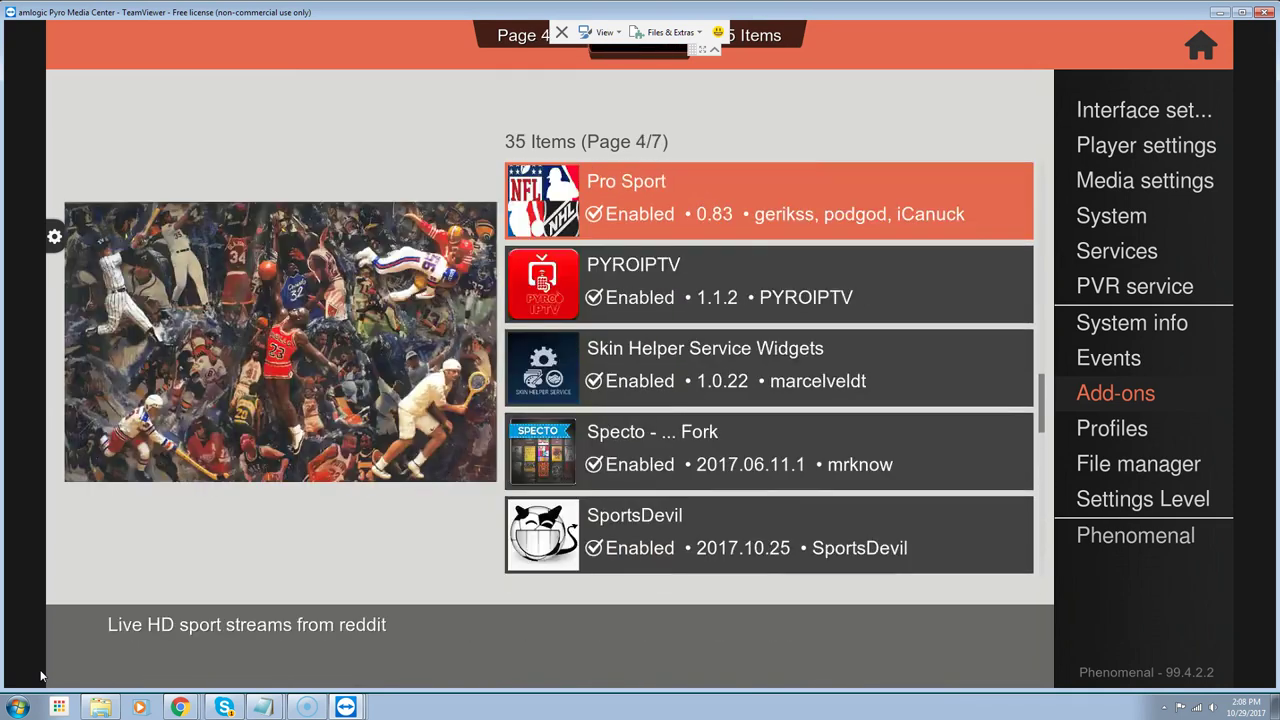
key("Down")
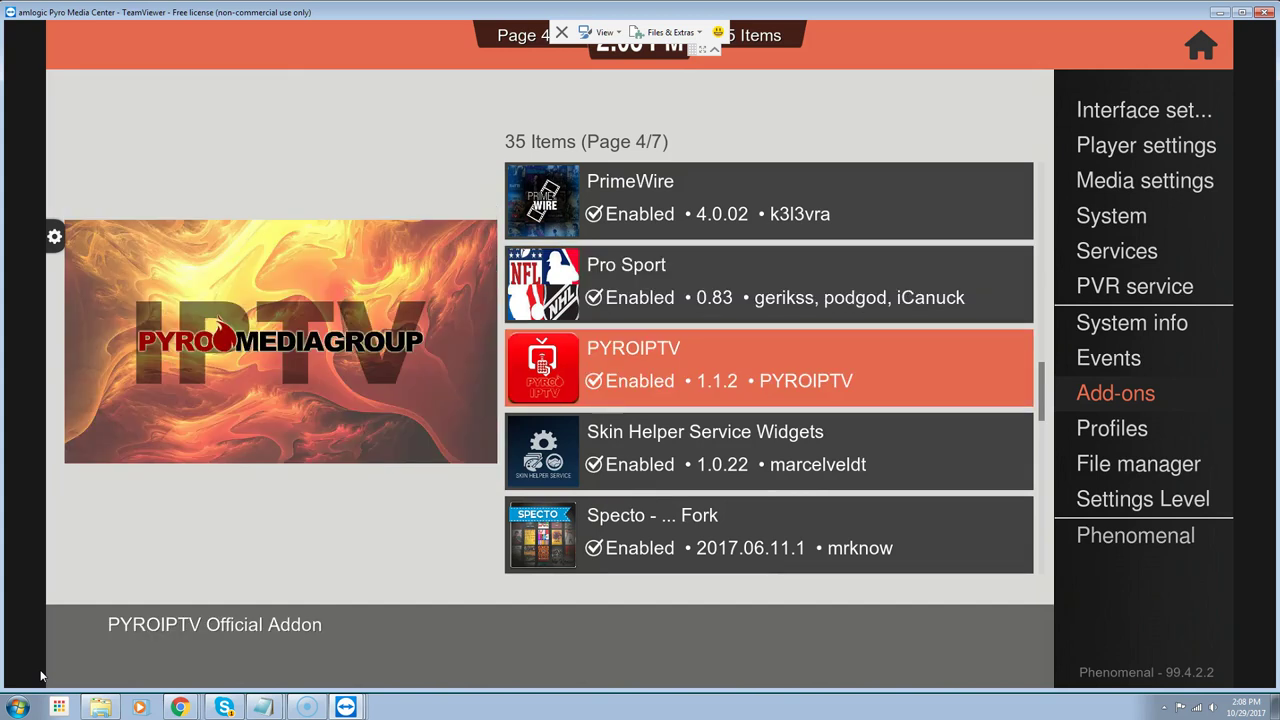
key("Return")
- Review PYROIPTV's Username and Password settings, then close its settings and information pages
key("Down")
key("Down")
key("Down")
key("Down")
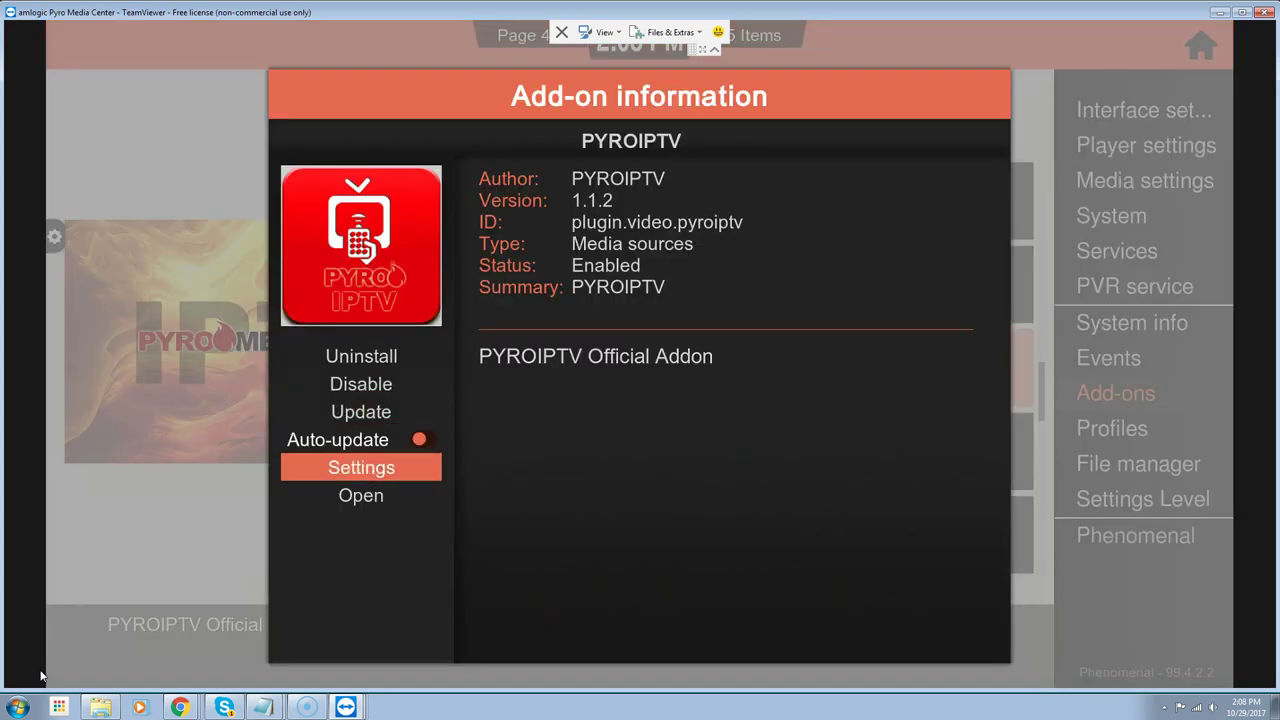
key("Return")
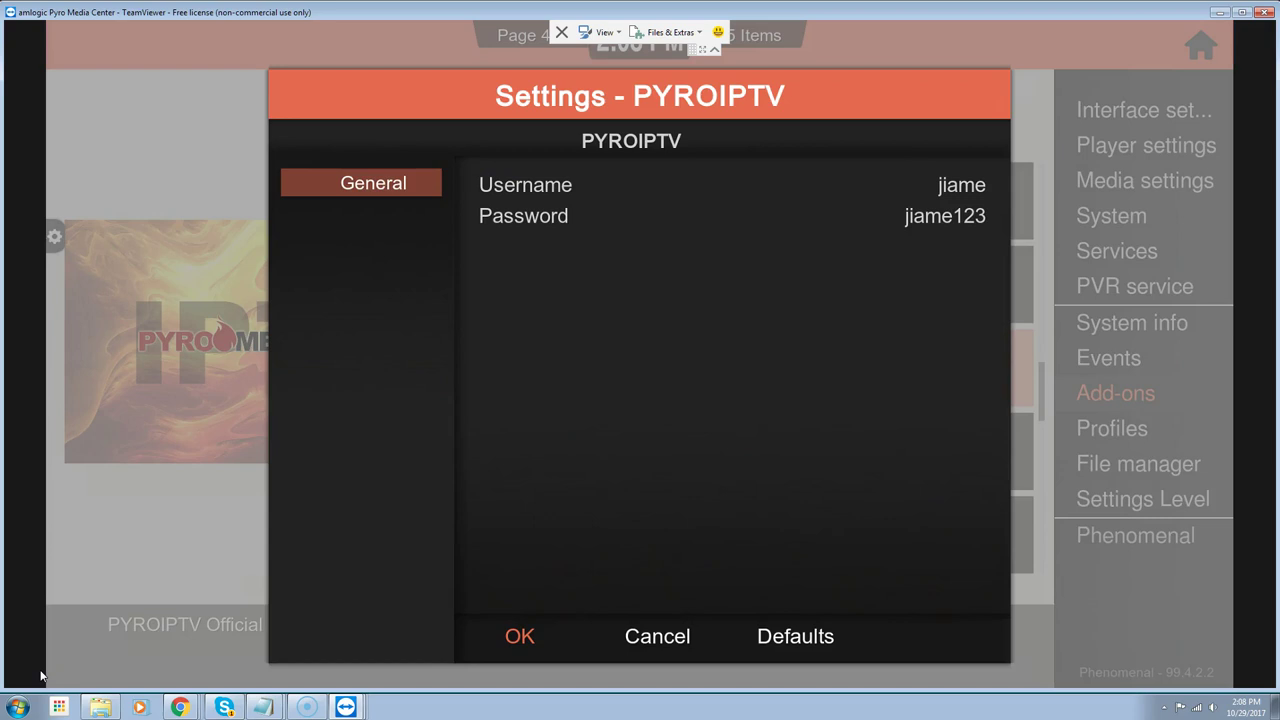
key("Right")
key("Up")
key("Down")
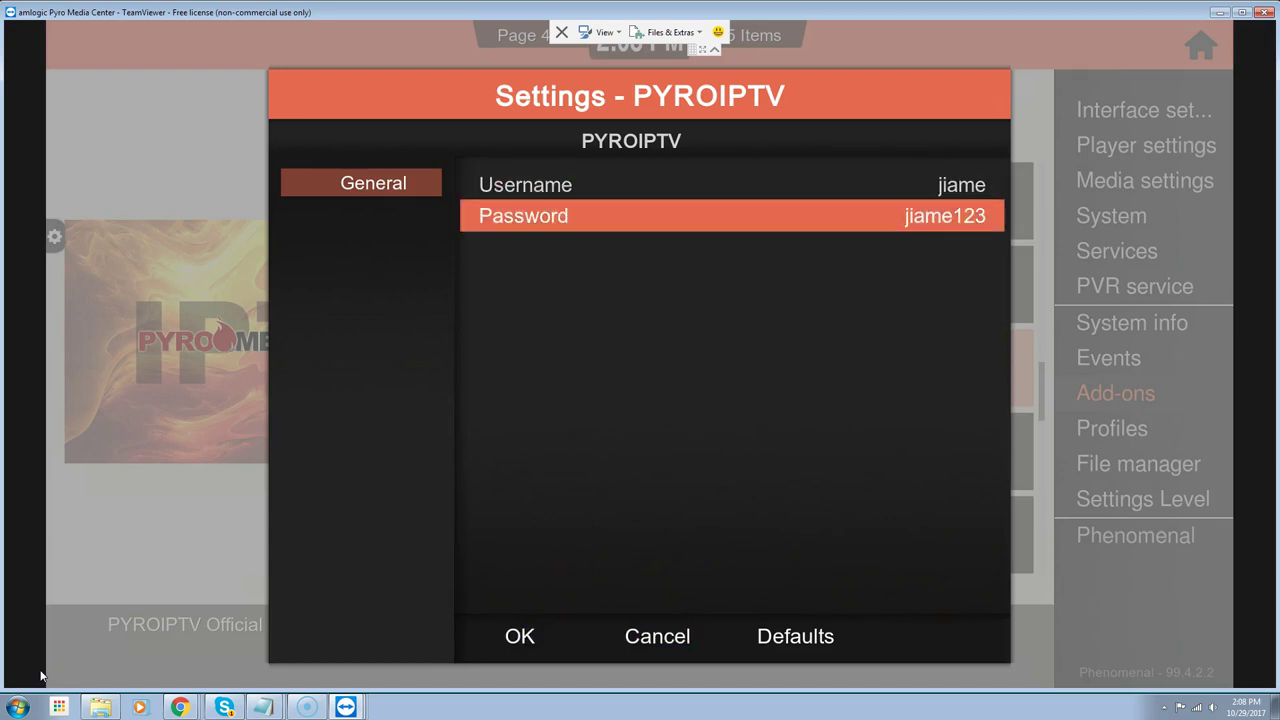
key("Up")
key("Down")
key("Escape")
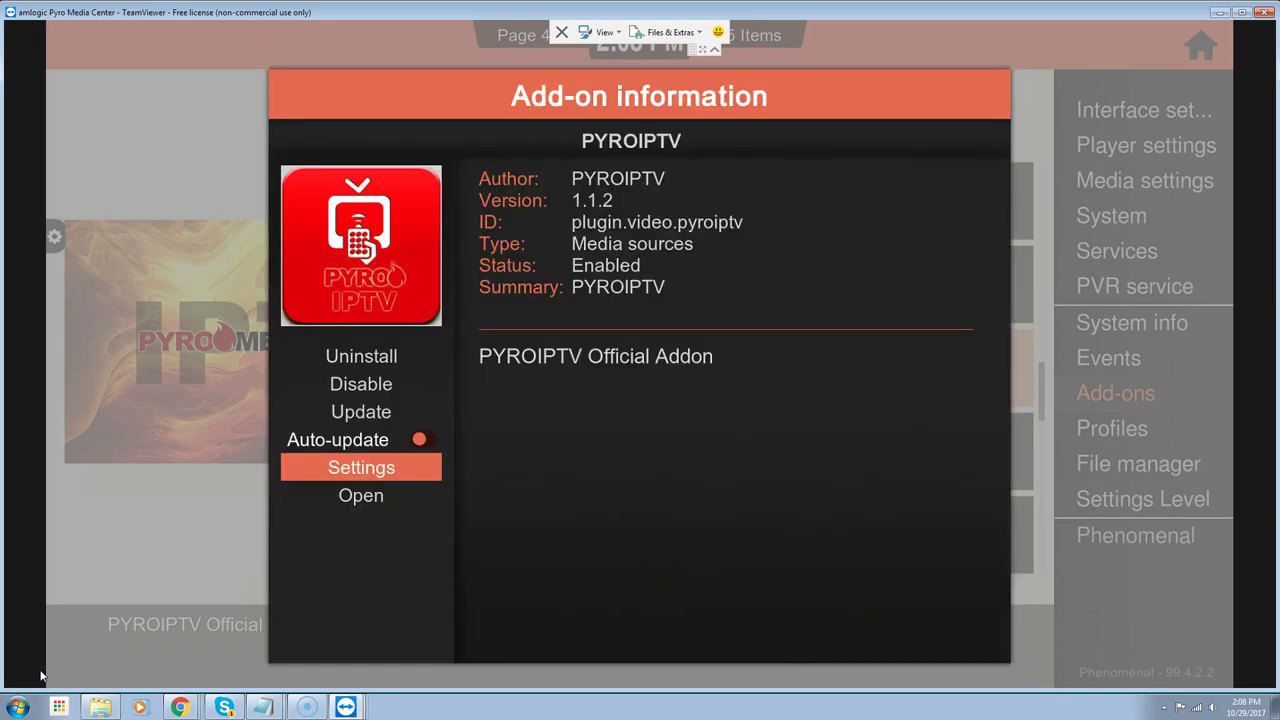
key("Escape")
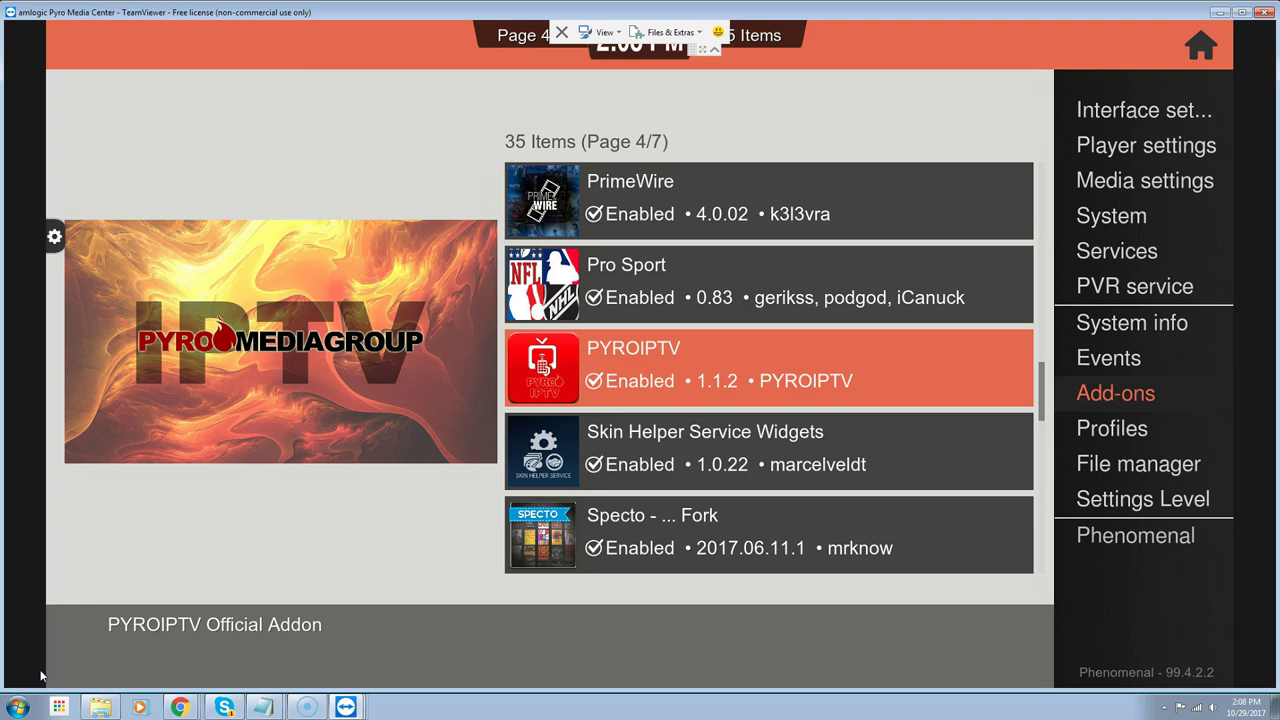
- Back out to Kodi's home bar and choose Exit in the Shutdown menu
key("Escape")
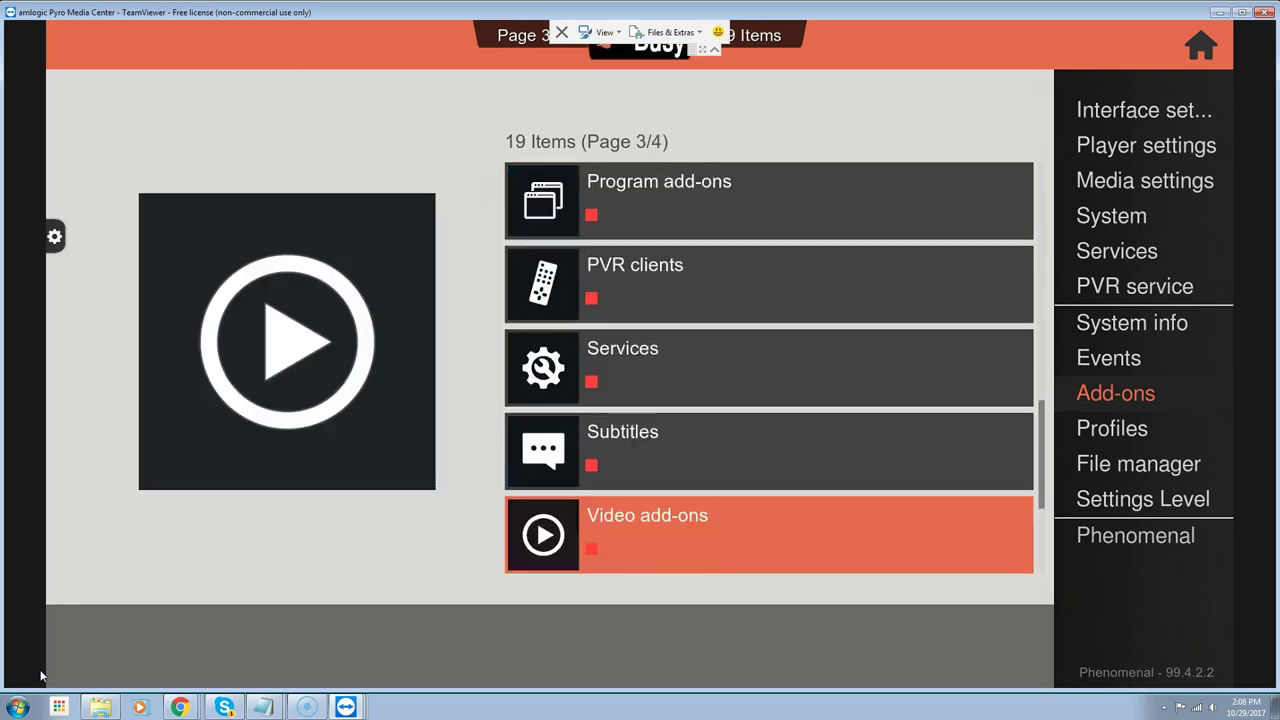
key("Escape")
key("Escape")
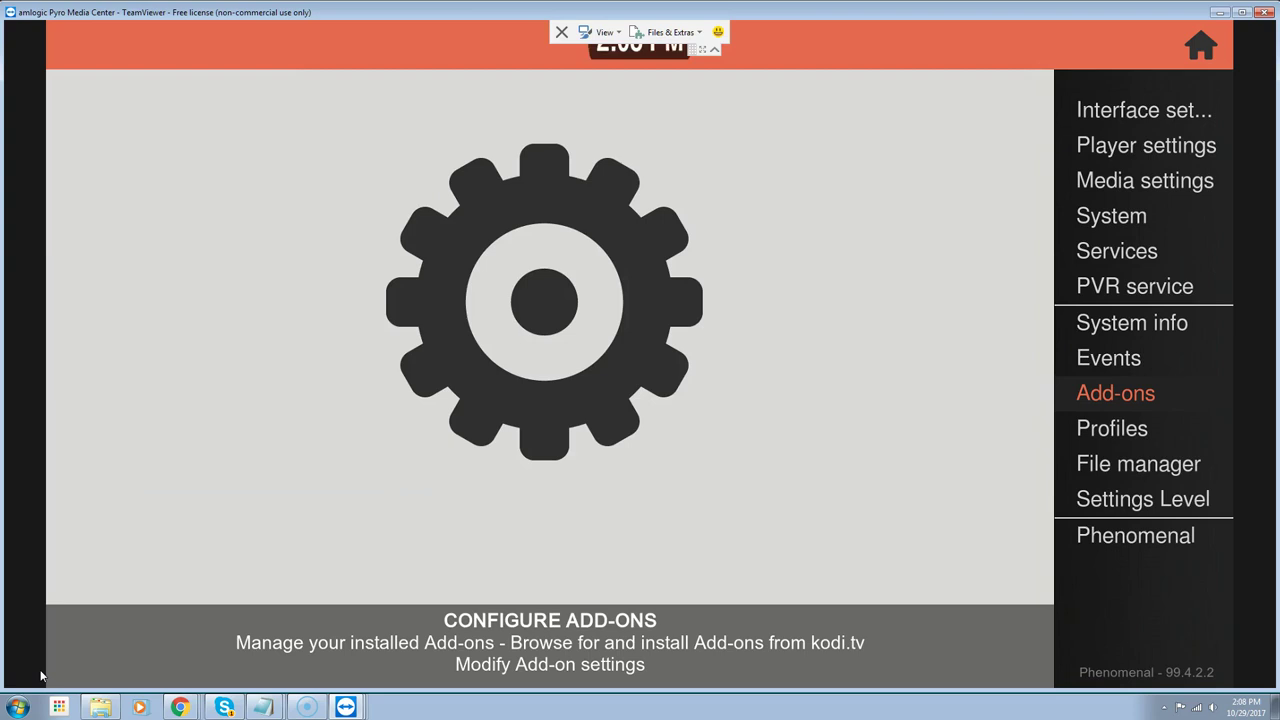
key("Escape")
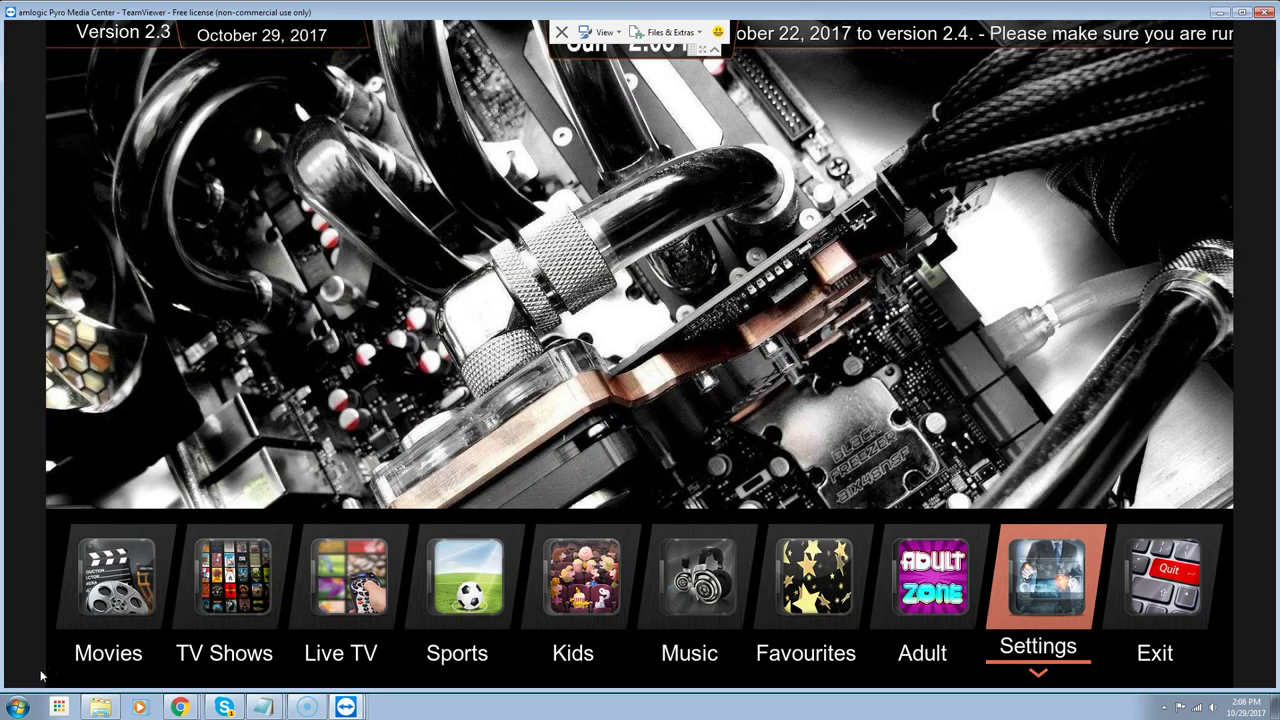
key("Return")
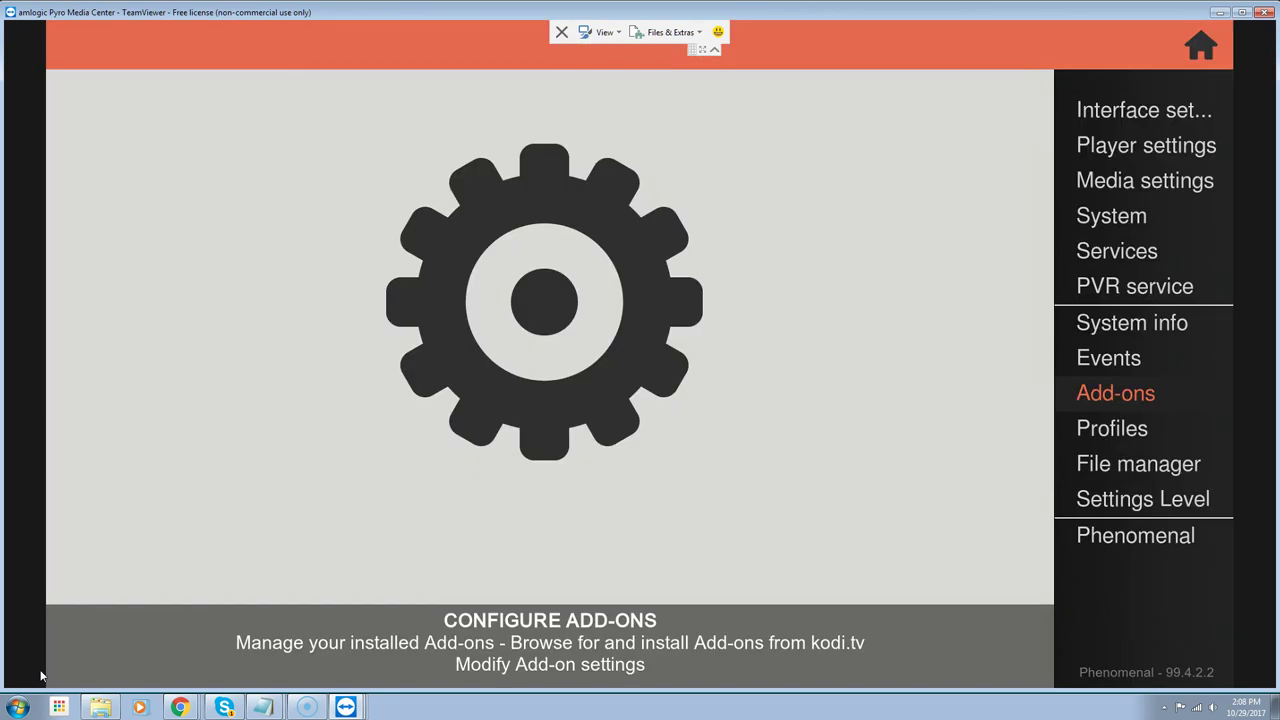
key("Return")
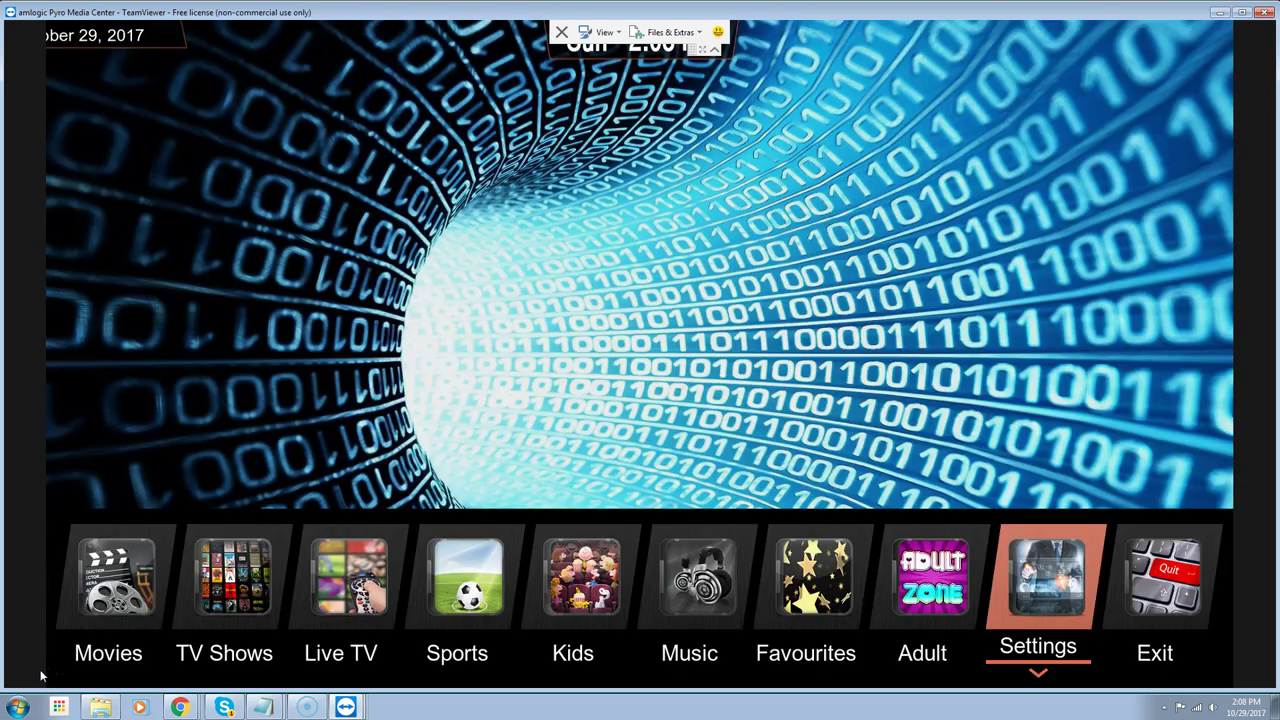
key("Right")
key("Return")
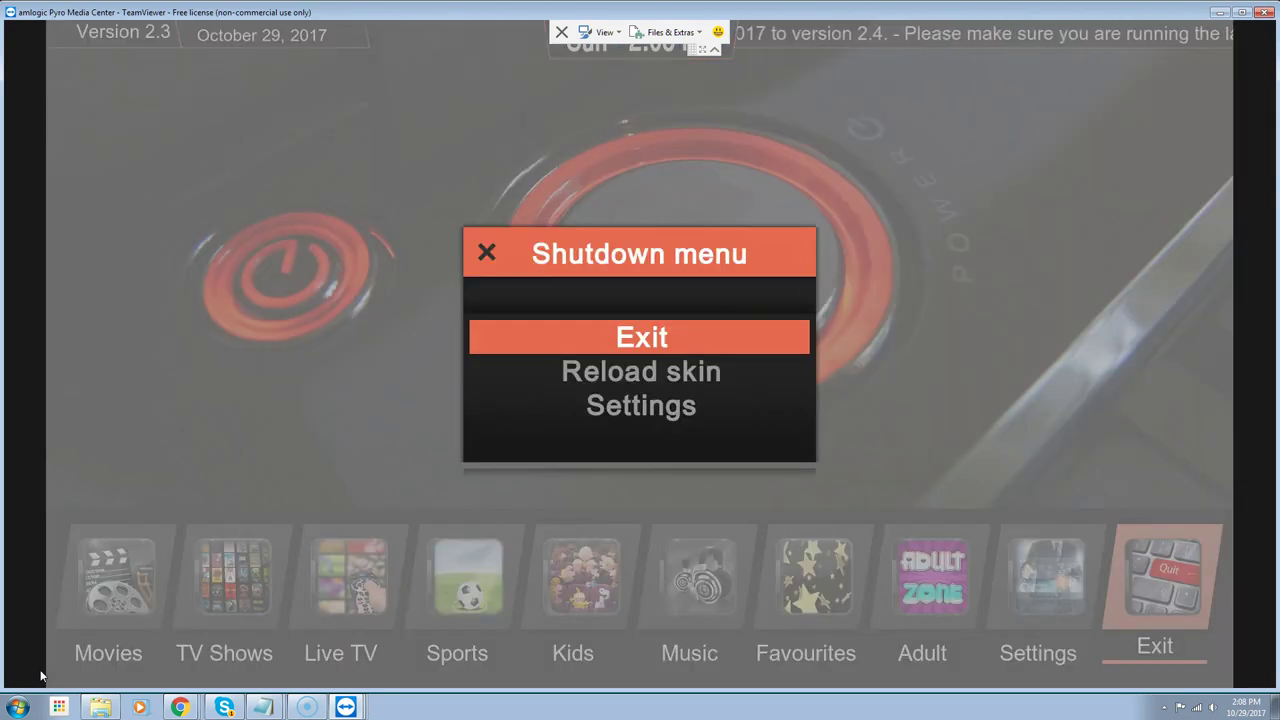
key("Return")
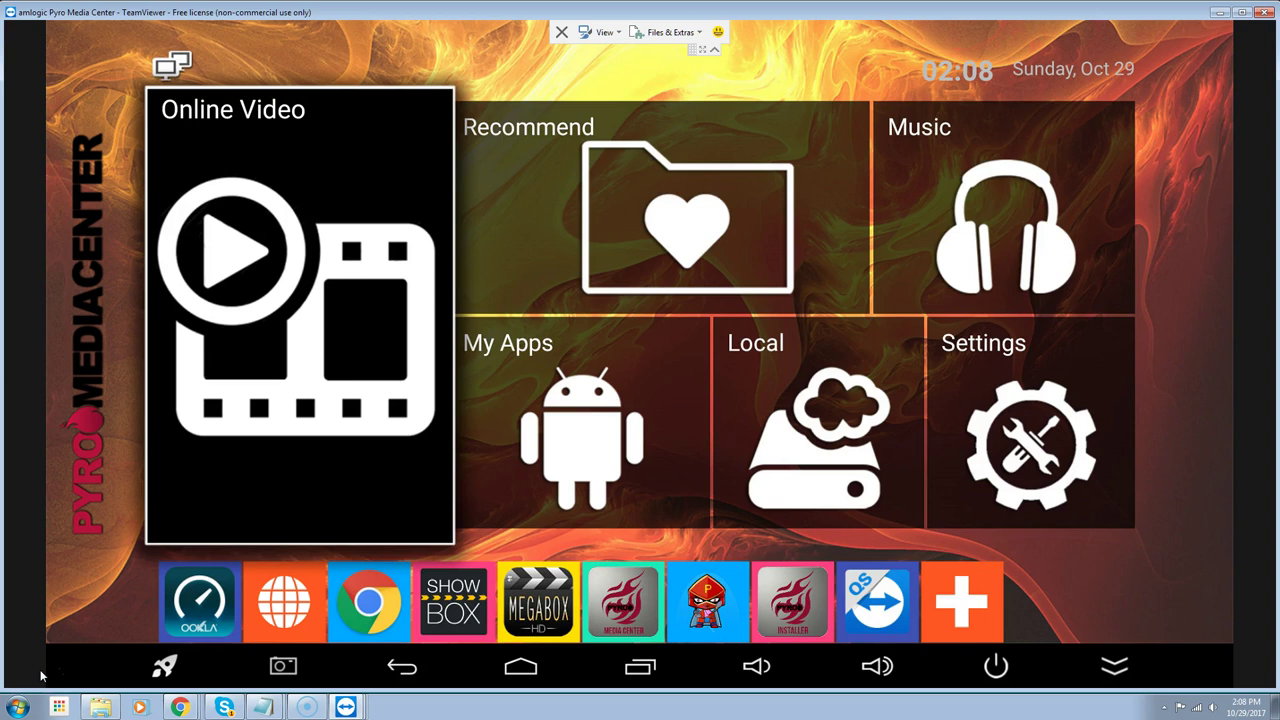
- Open Android TV Settings from the launcher and go to the installed apps list
key("Down")
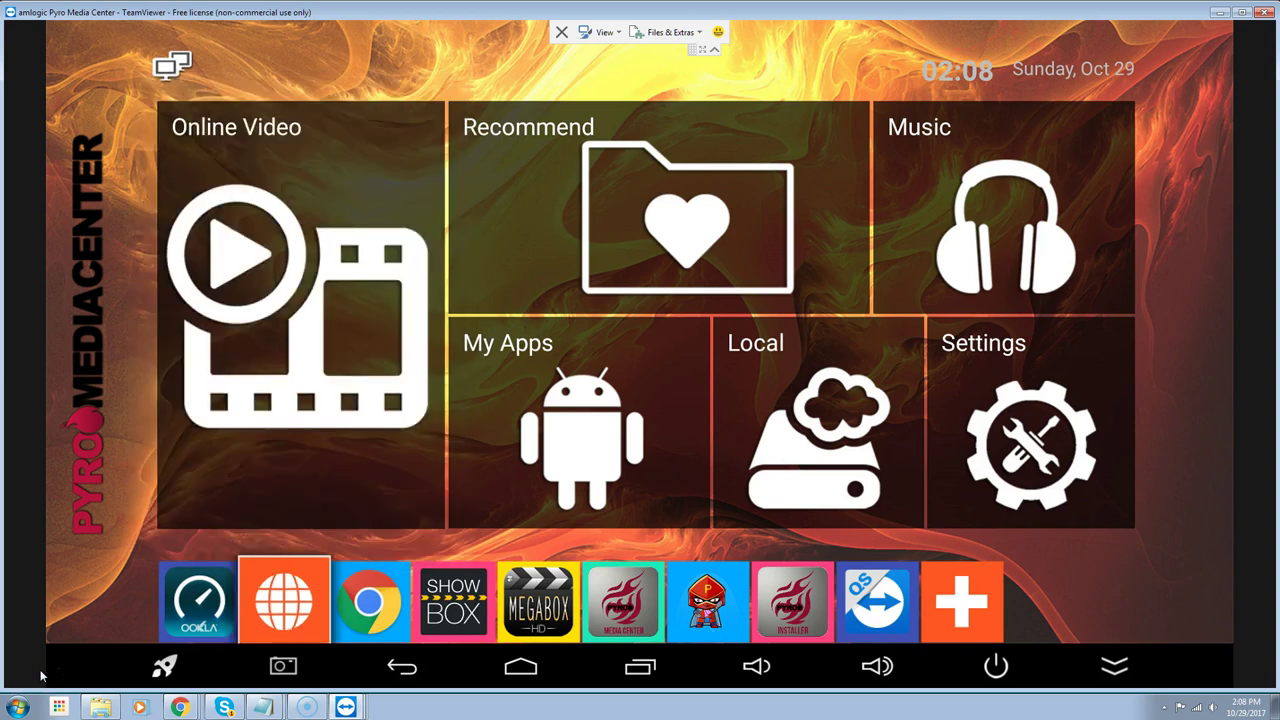
key("Up")
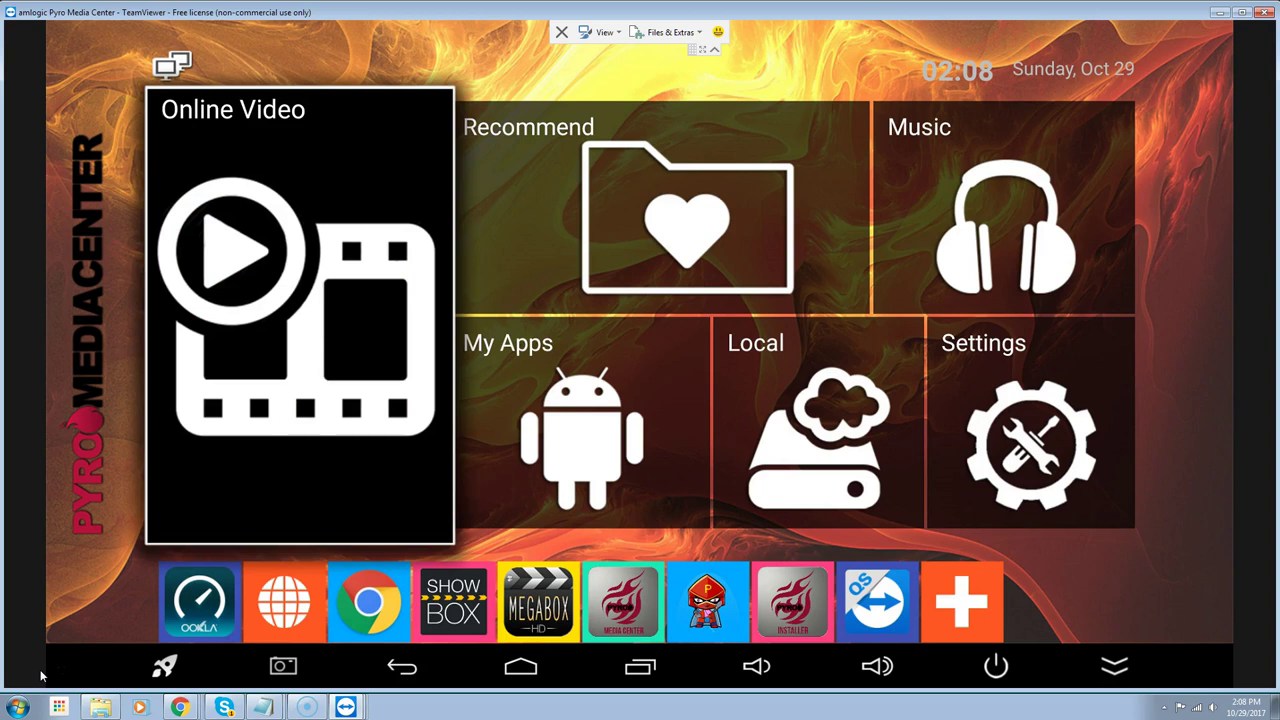
key("Right")
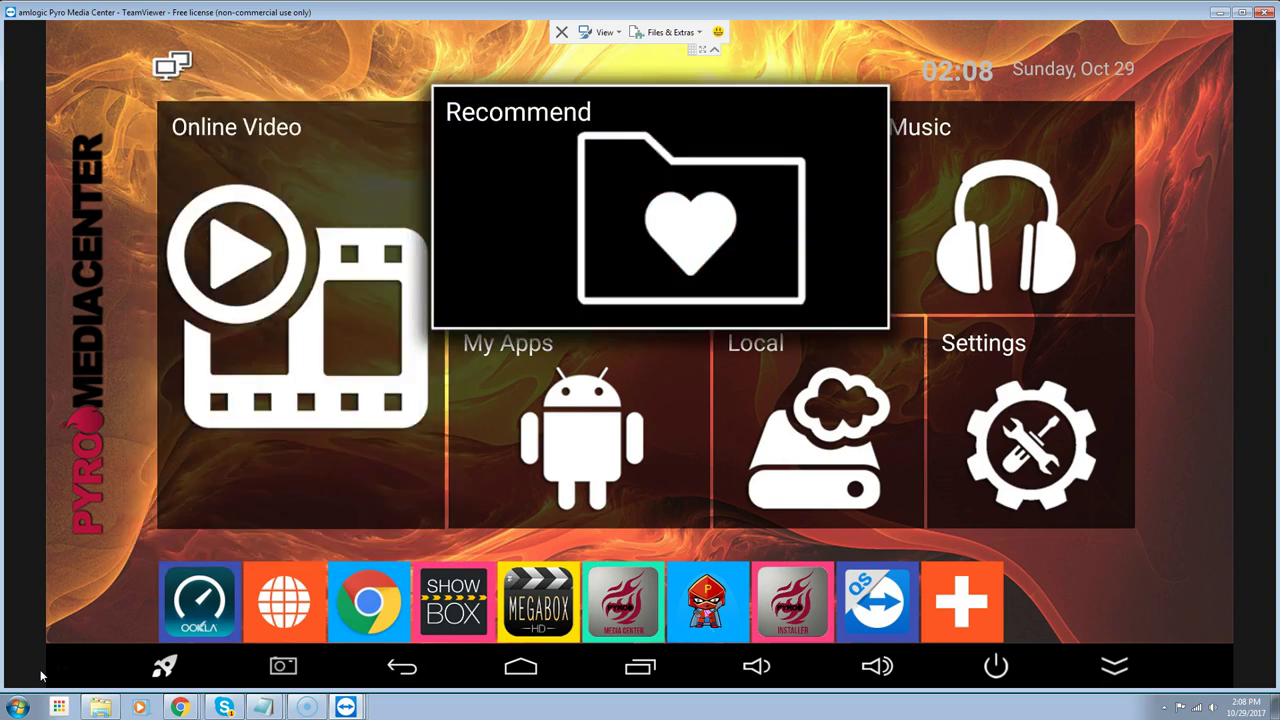
key("Right")
key("Down")
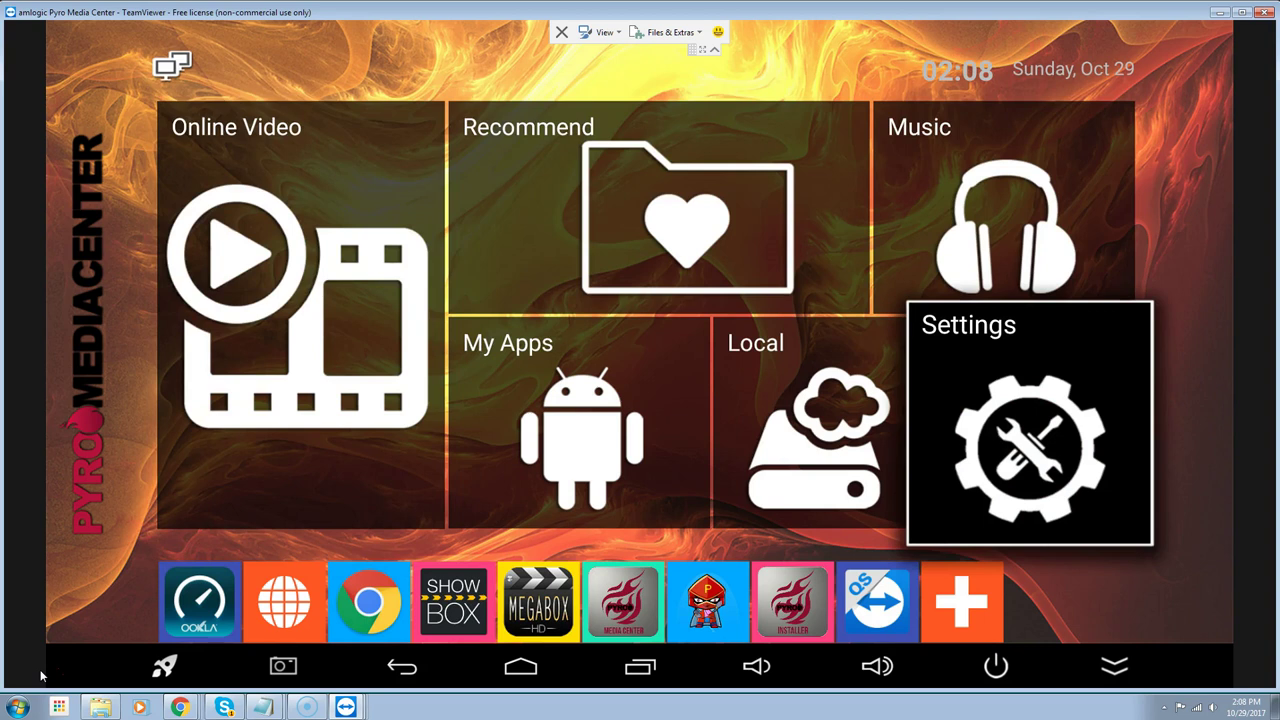
key("Return")
key("Right")
key("Right")
key("Right")
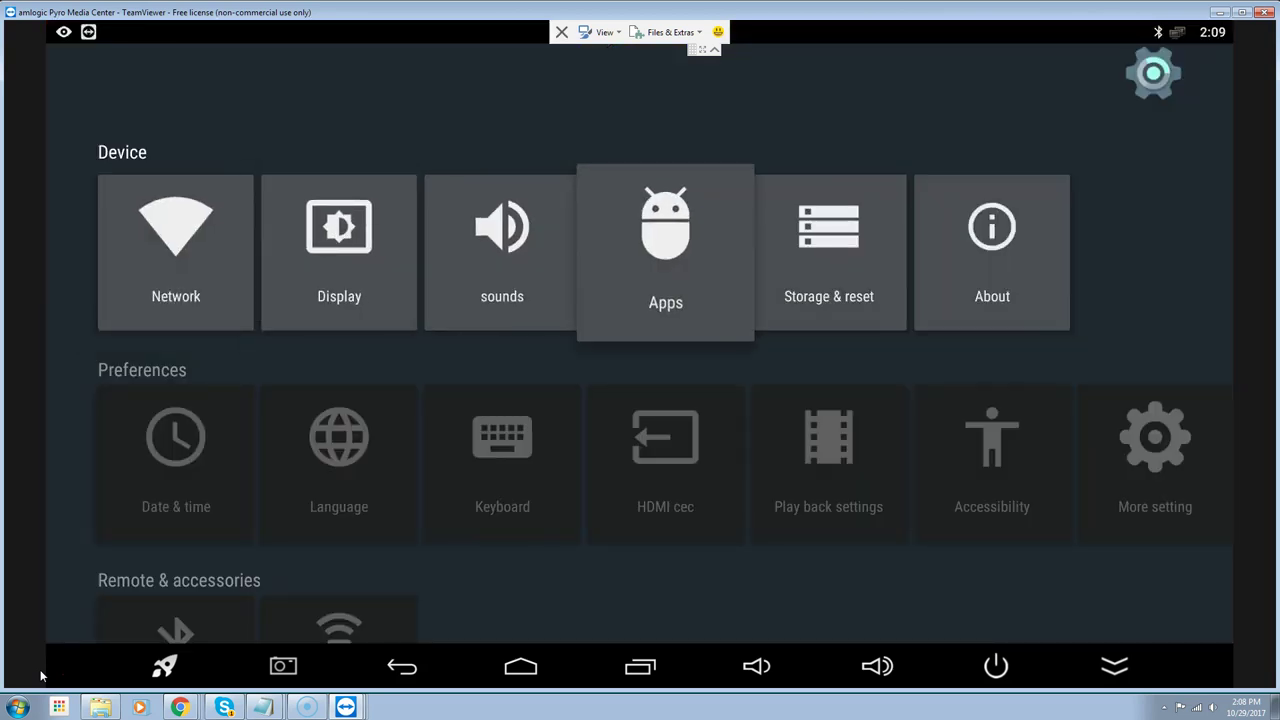
key("Return")
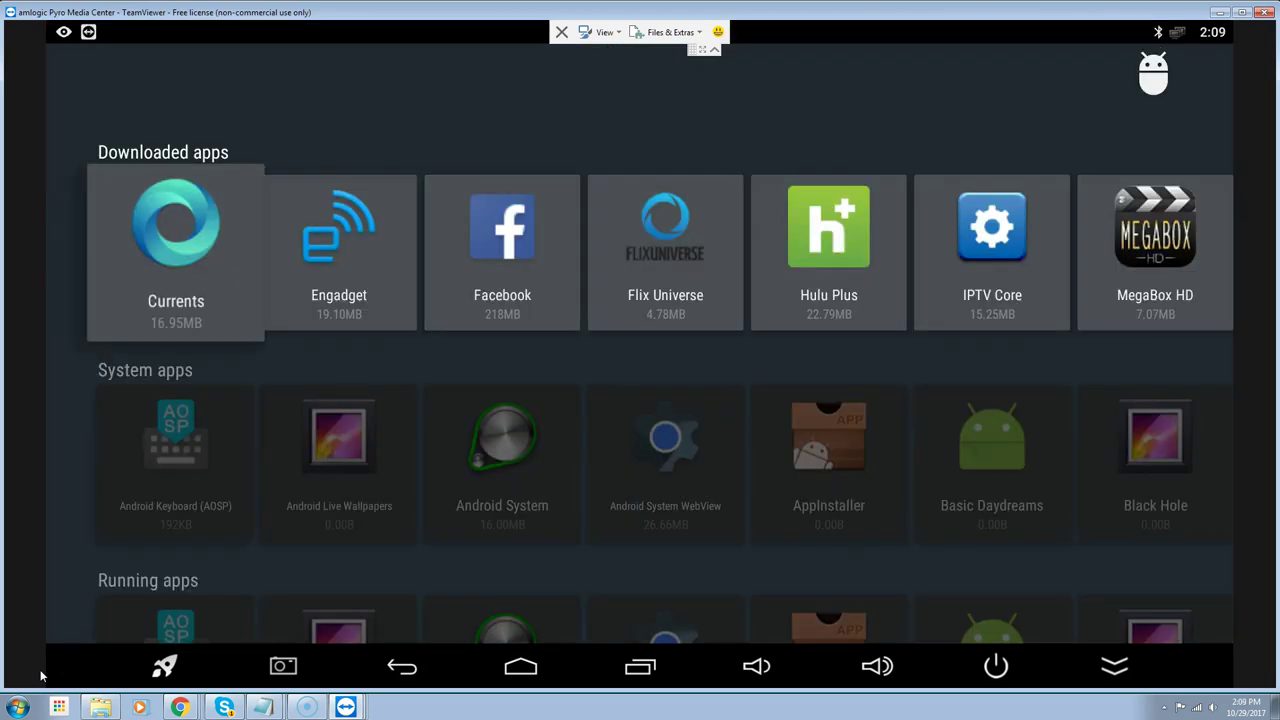
- Clear and confirm deleting all of PMC's data to 0.00B, then close its app info
key("Right")
key("Right")
key("Right")
key("Right")
key("Right")
key("Right")
key("Right")
key("Right")
key("Right")
key("Right")
key("Right")
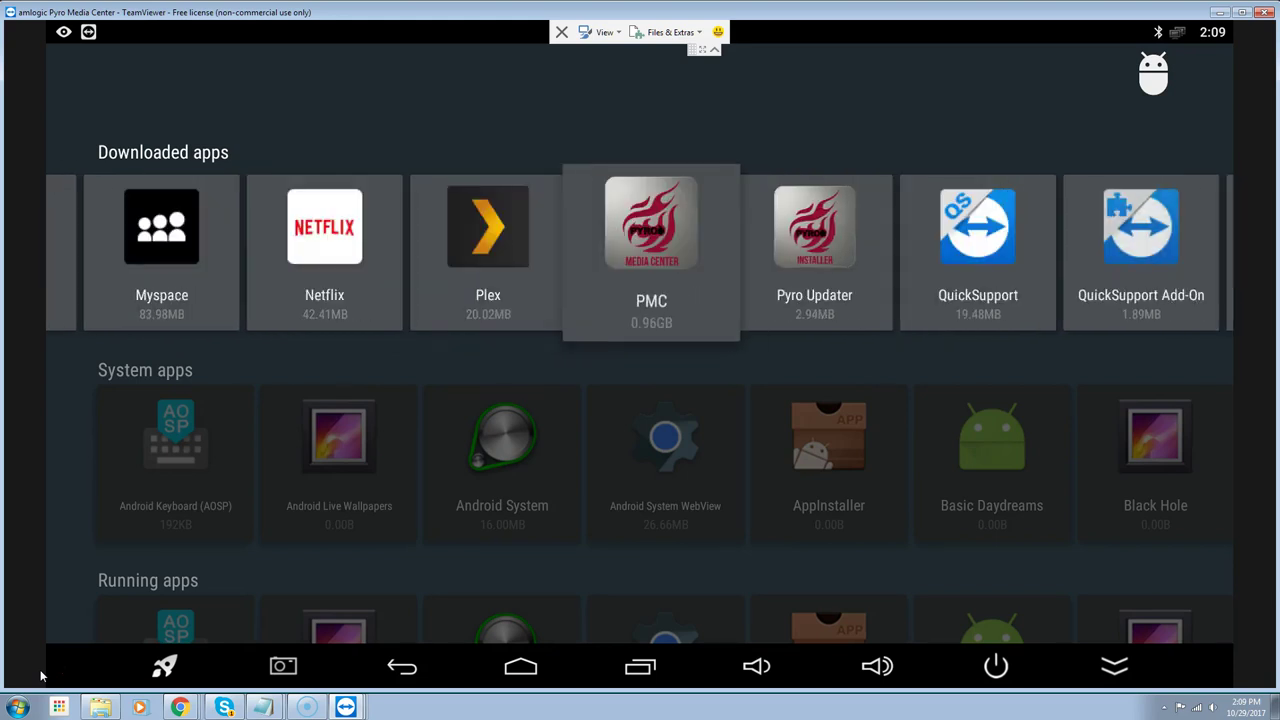
key("Left")
key("Right")
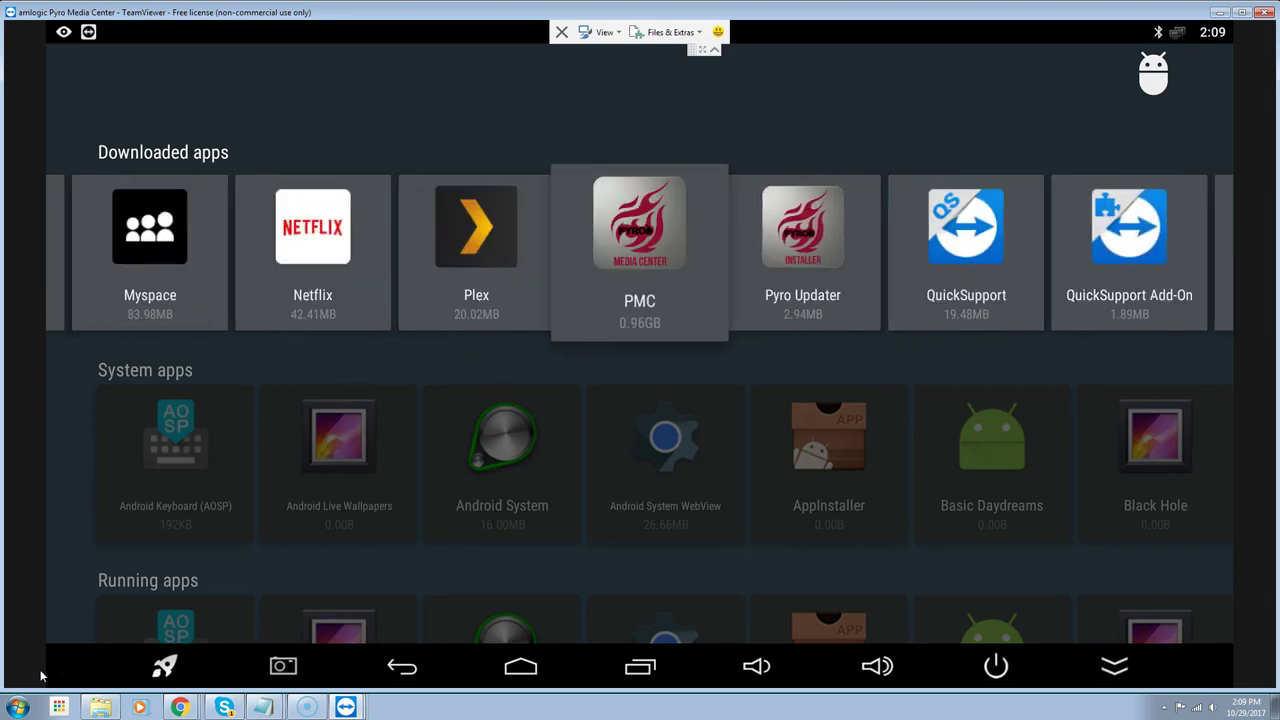
key("Return")
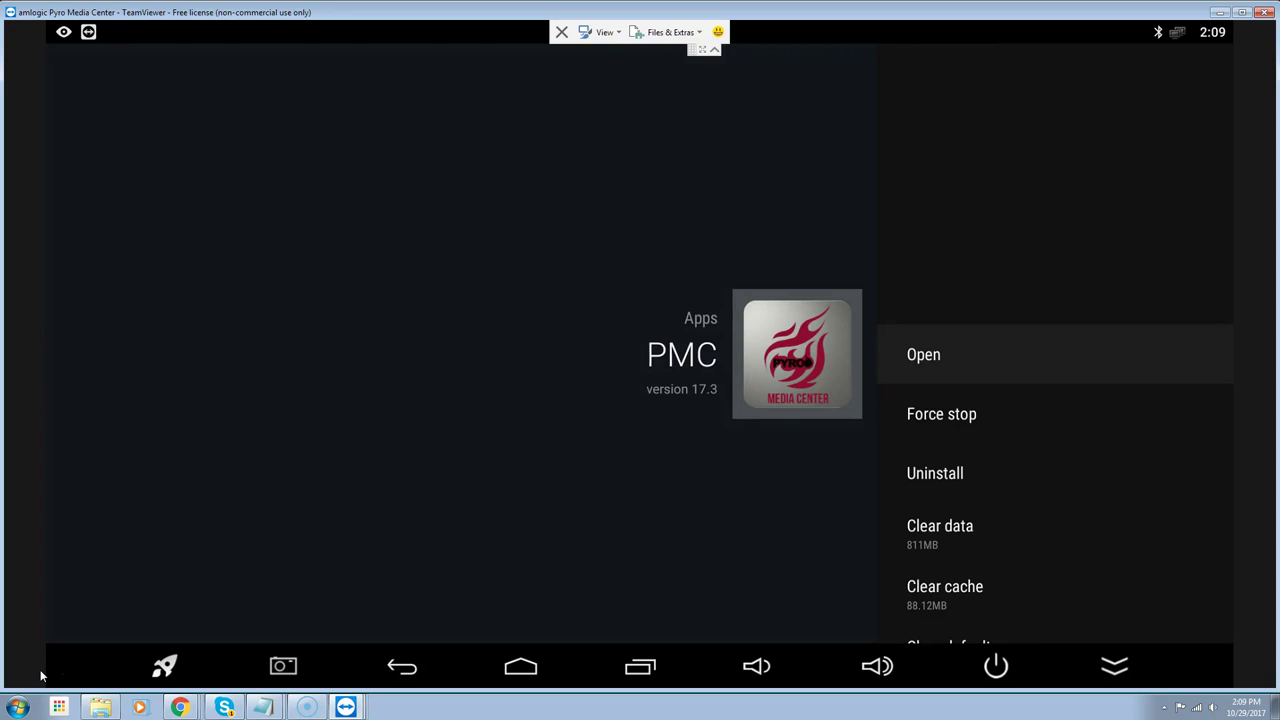
key("Down")
key("Down")
key("Down")
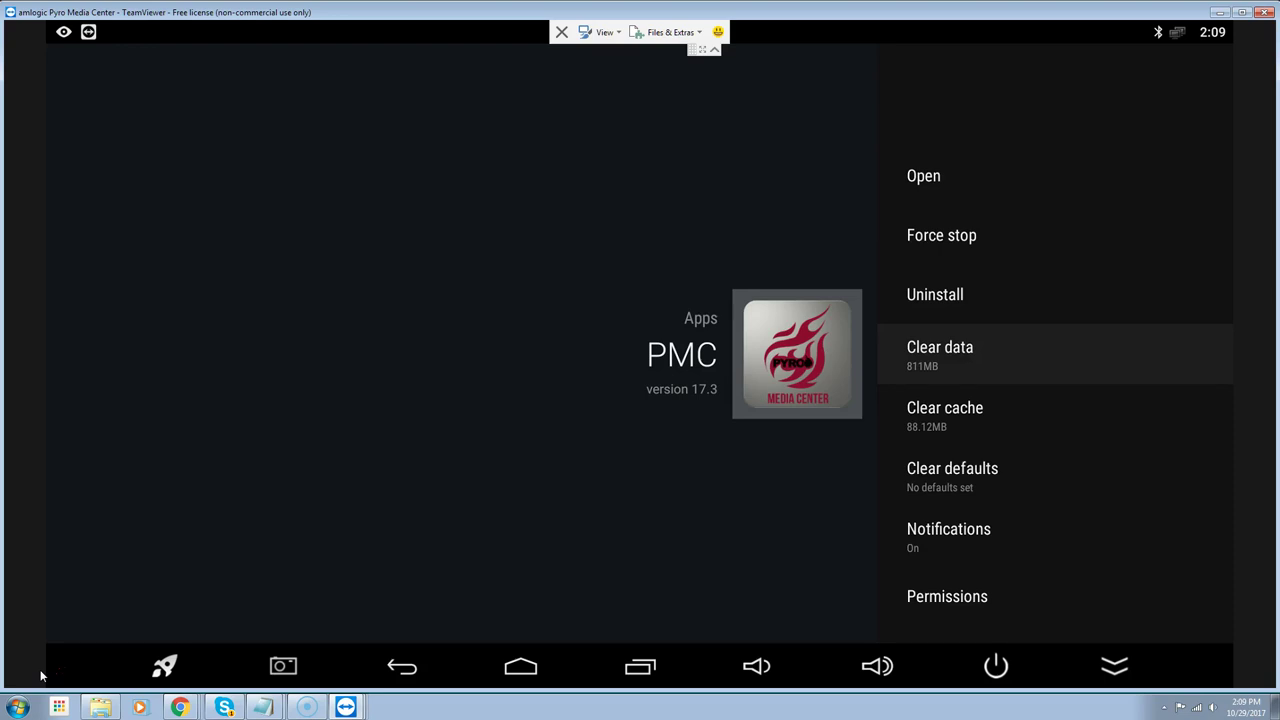
key("Return")
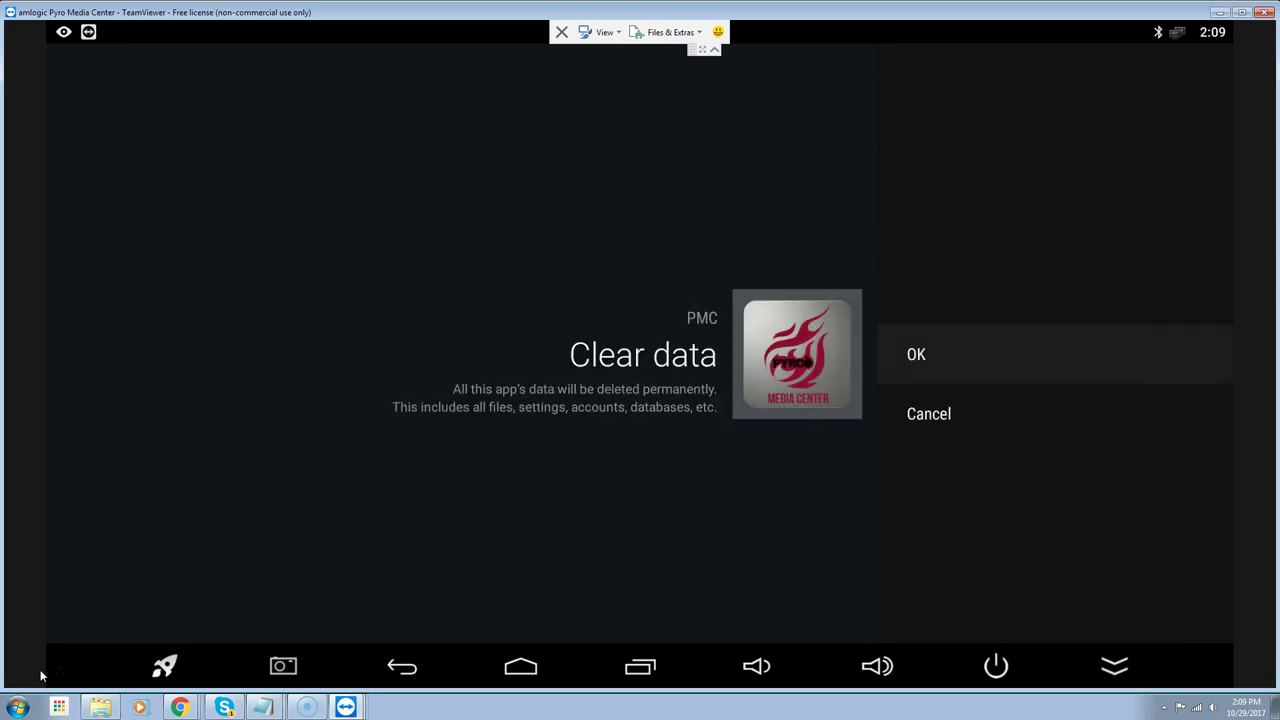
key("Return")
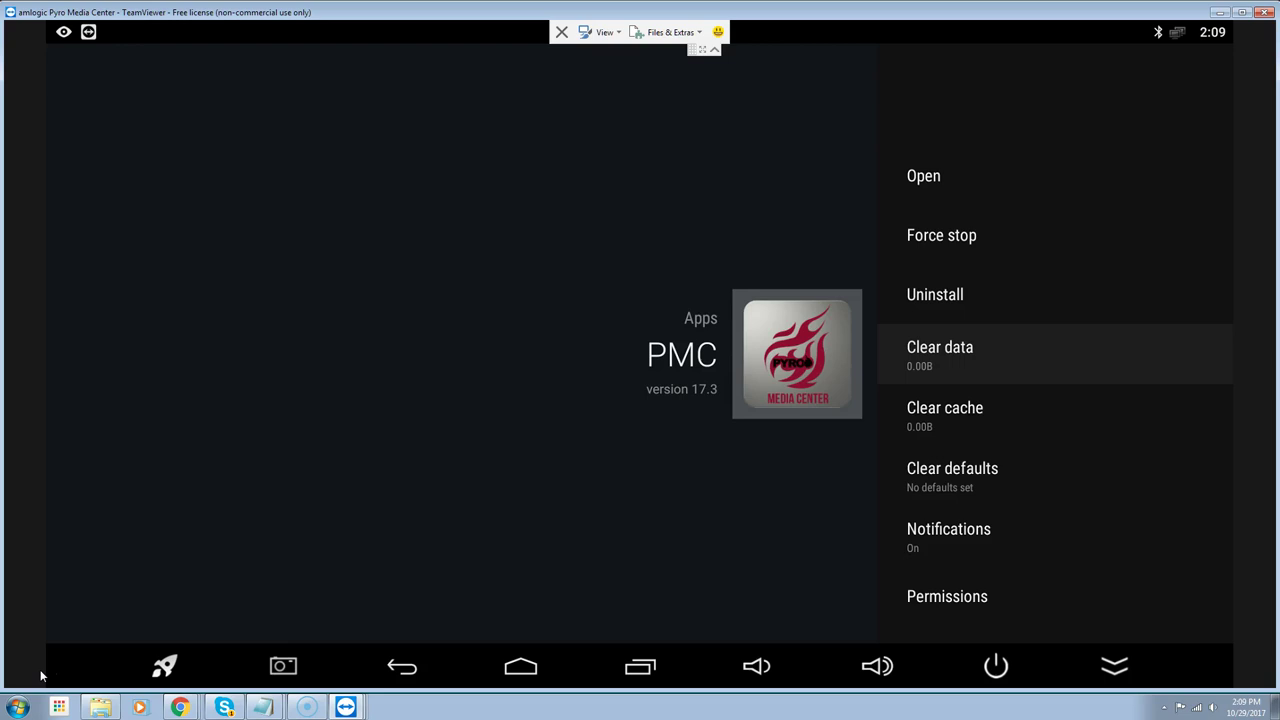
key("Escape")
- Back out of Android TV Settings until the Pyro launcher home screen shows
key("Escape")
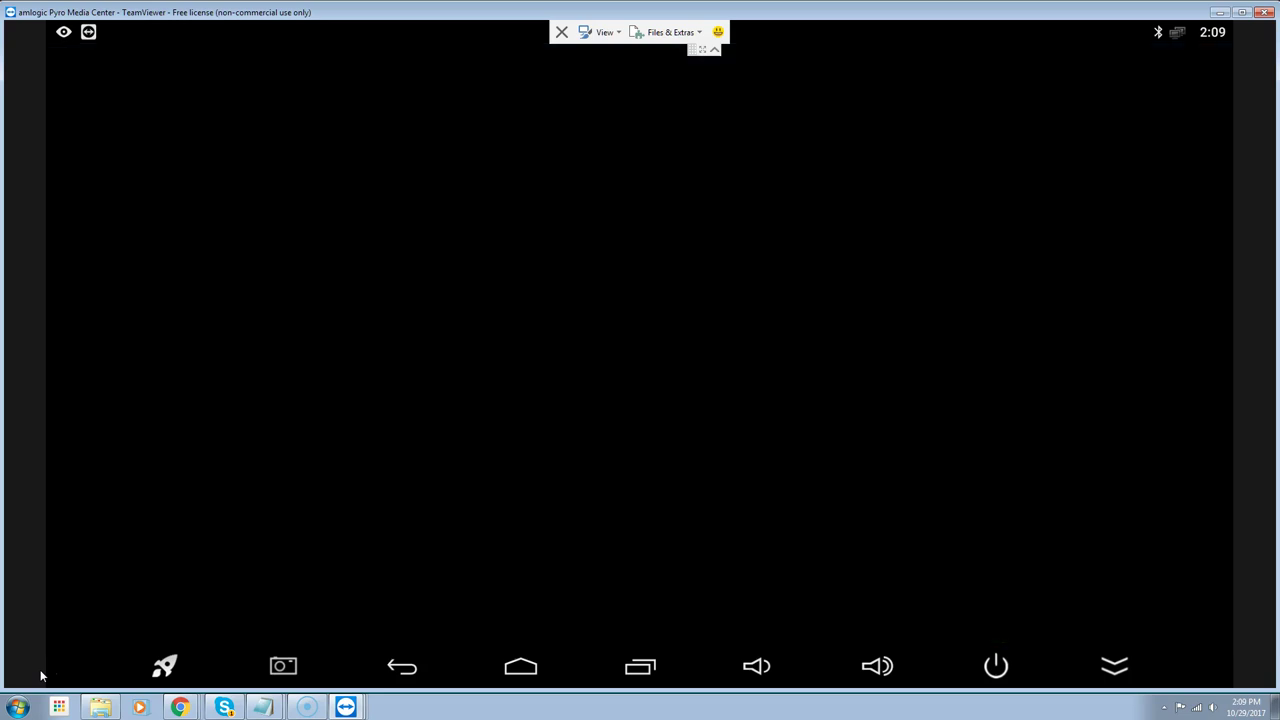
key("Escape")
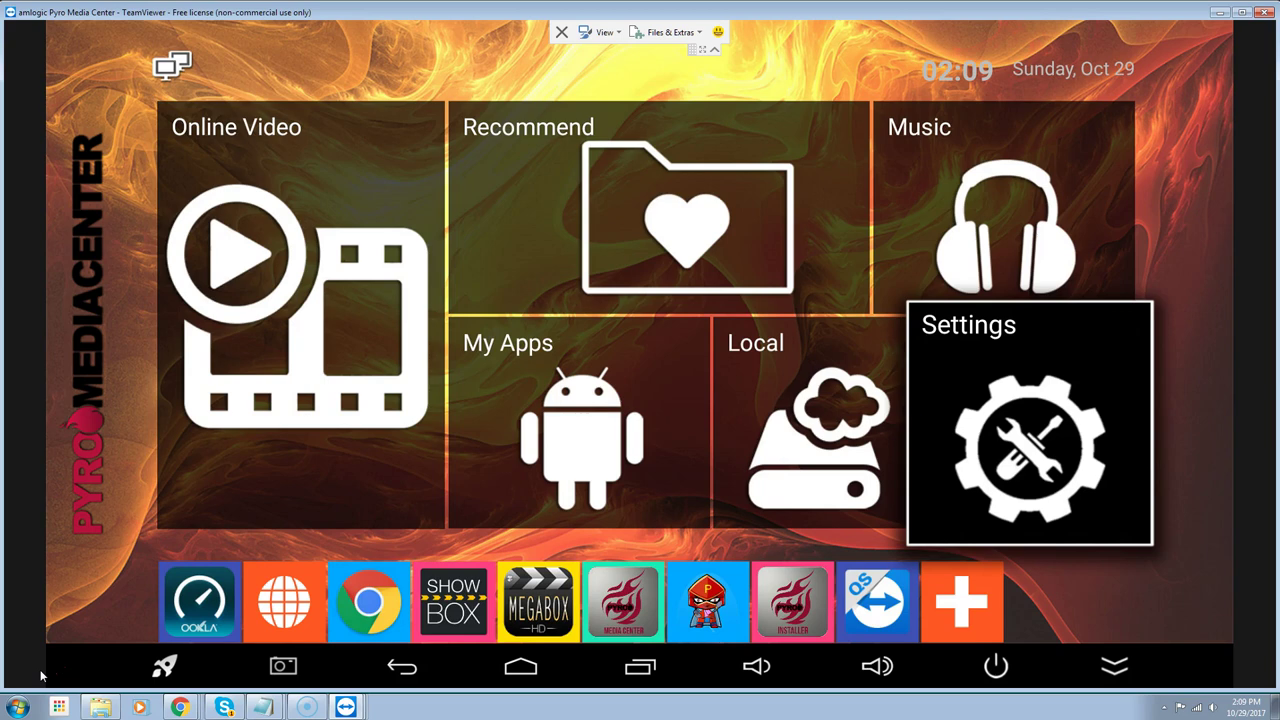
key("Return")
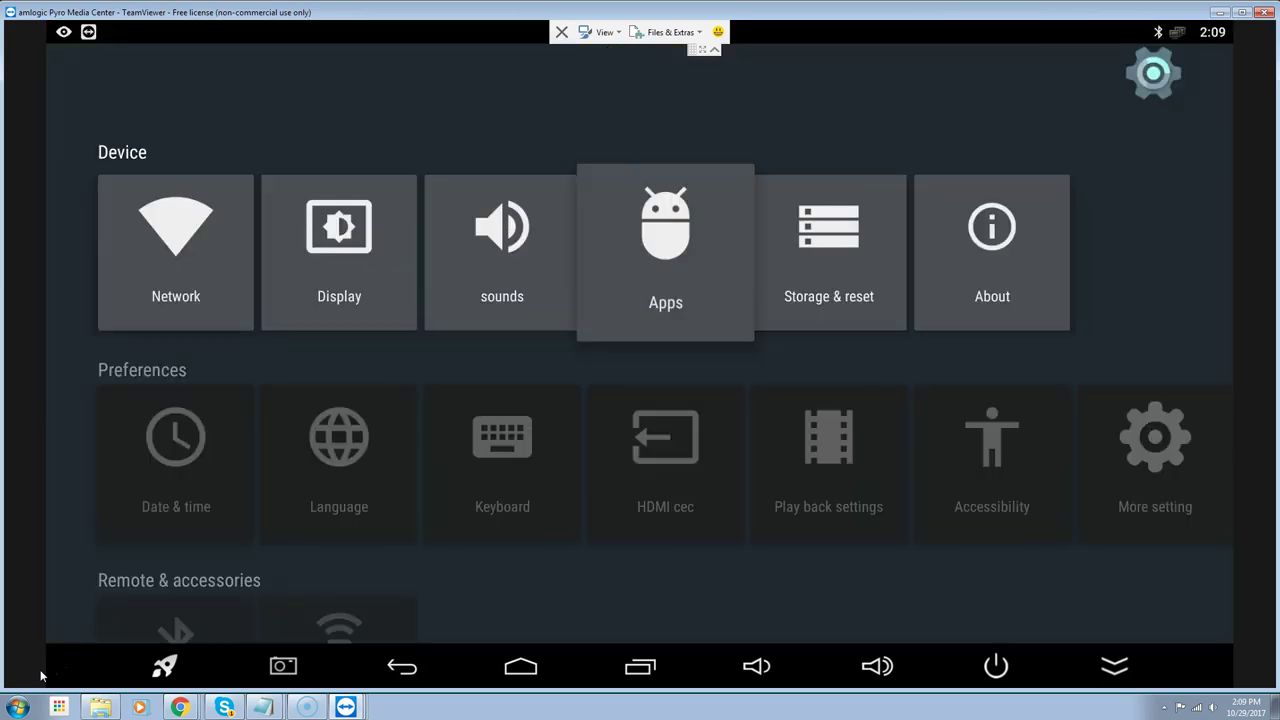
key("Escape")
key("Return")
key("Escape")
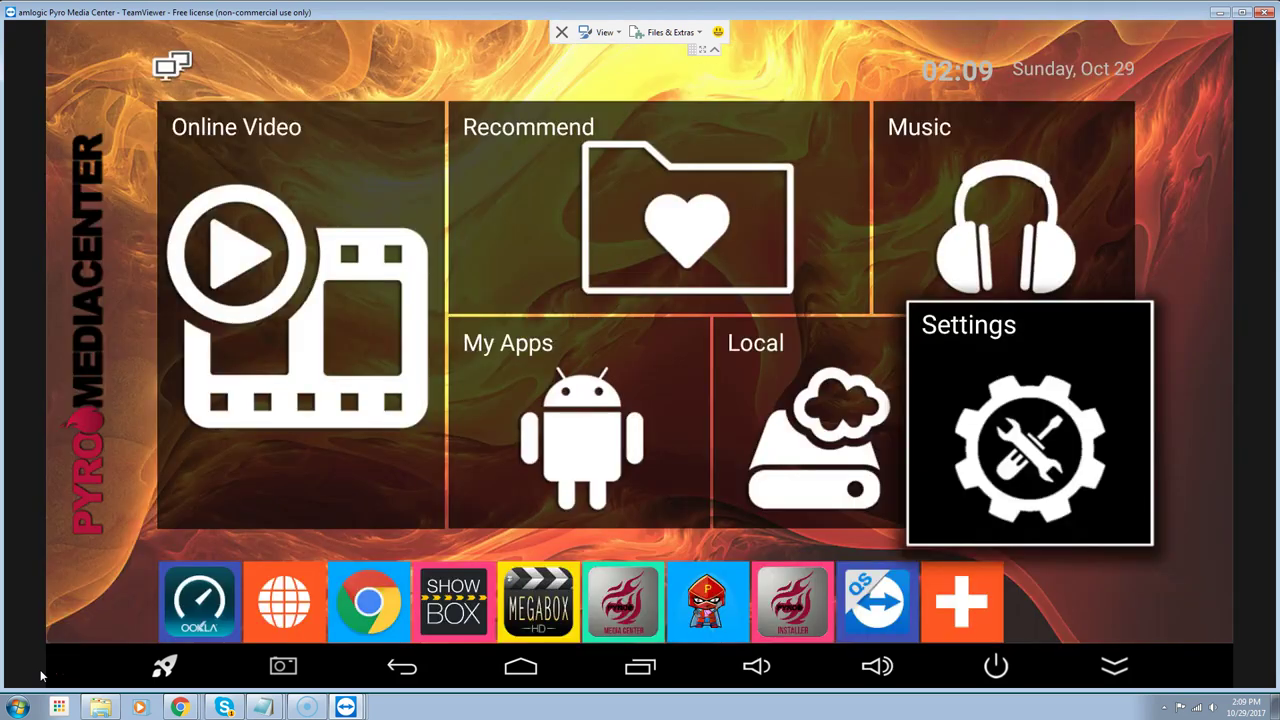
key("Return")
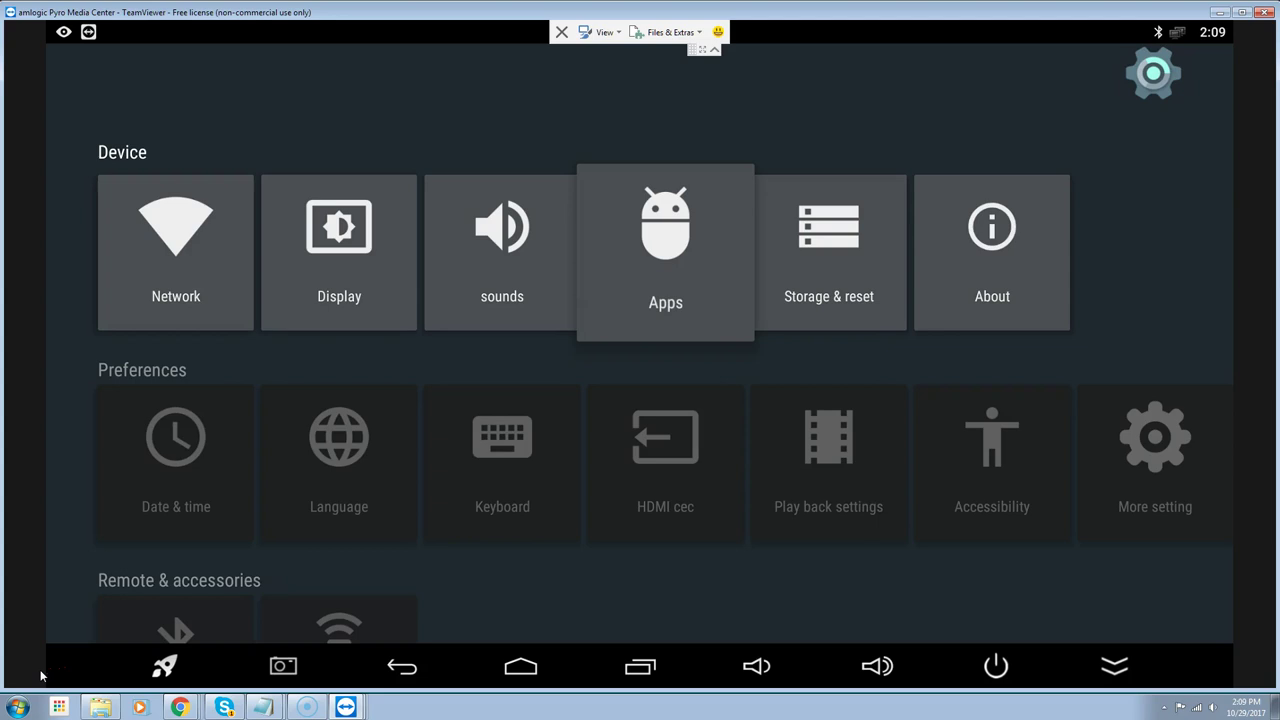
key("Escape")
key("Down")
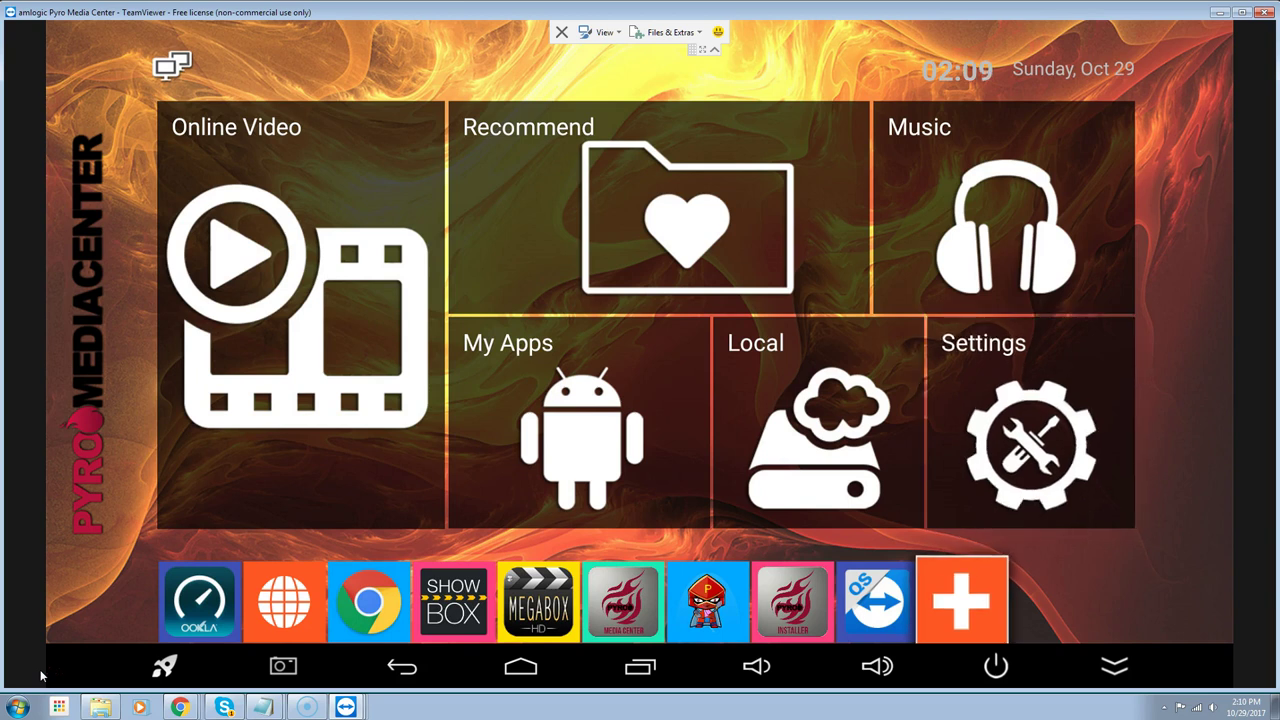
- Choose Power off in the Power off / Sleep / Reboot dialog, then power the box back on
key("Up")
key("XF86PowerOff")
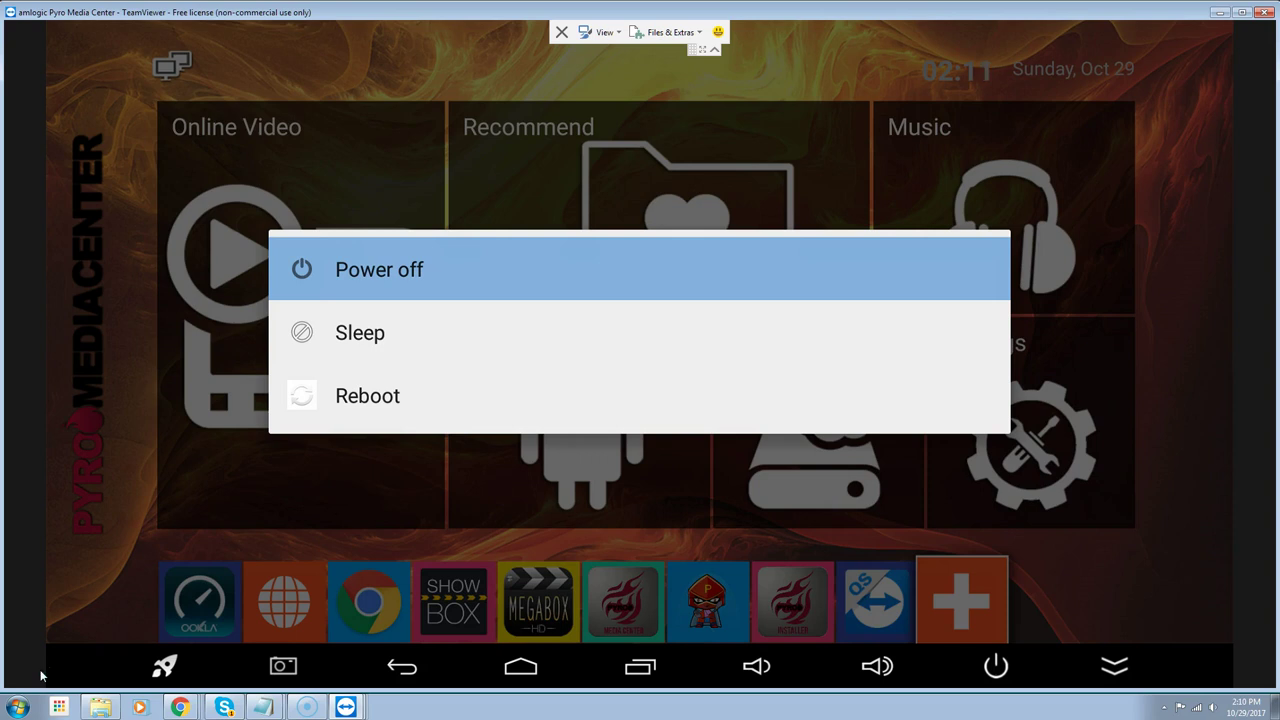
key("Down")
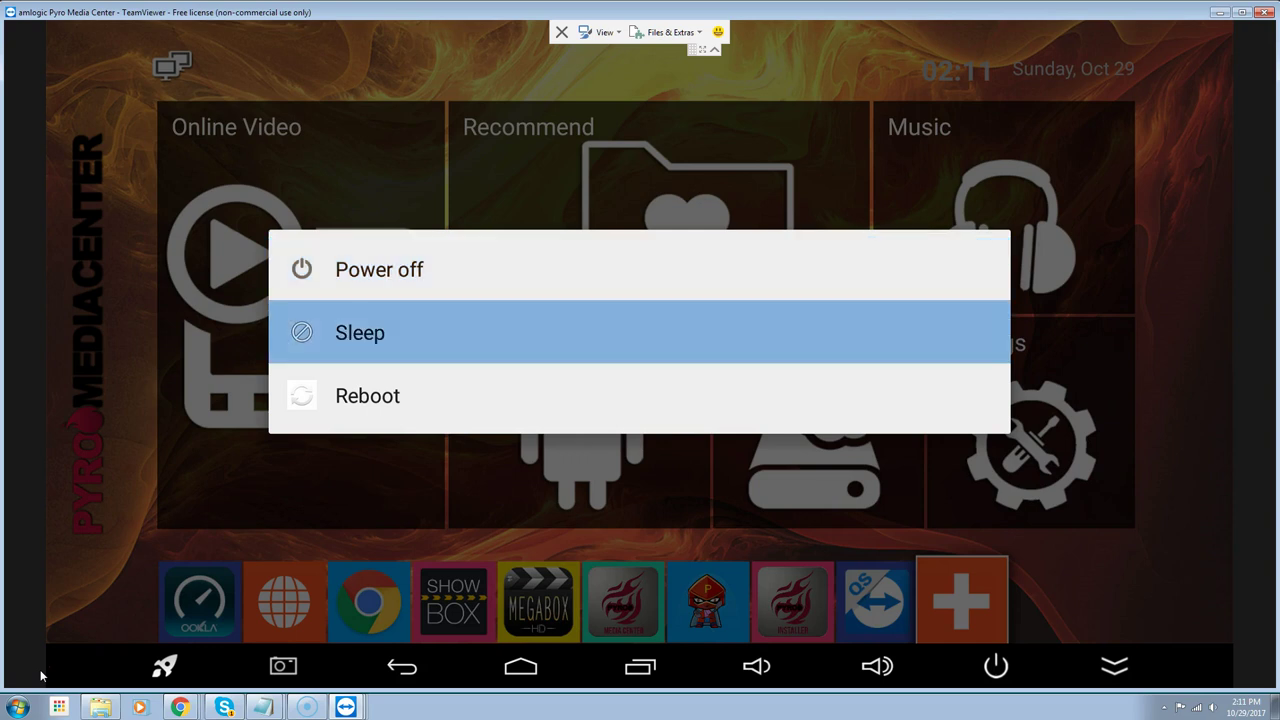
key("Up")
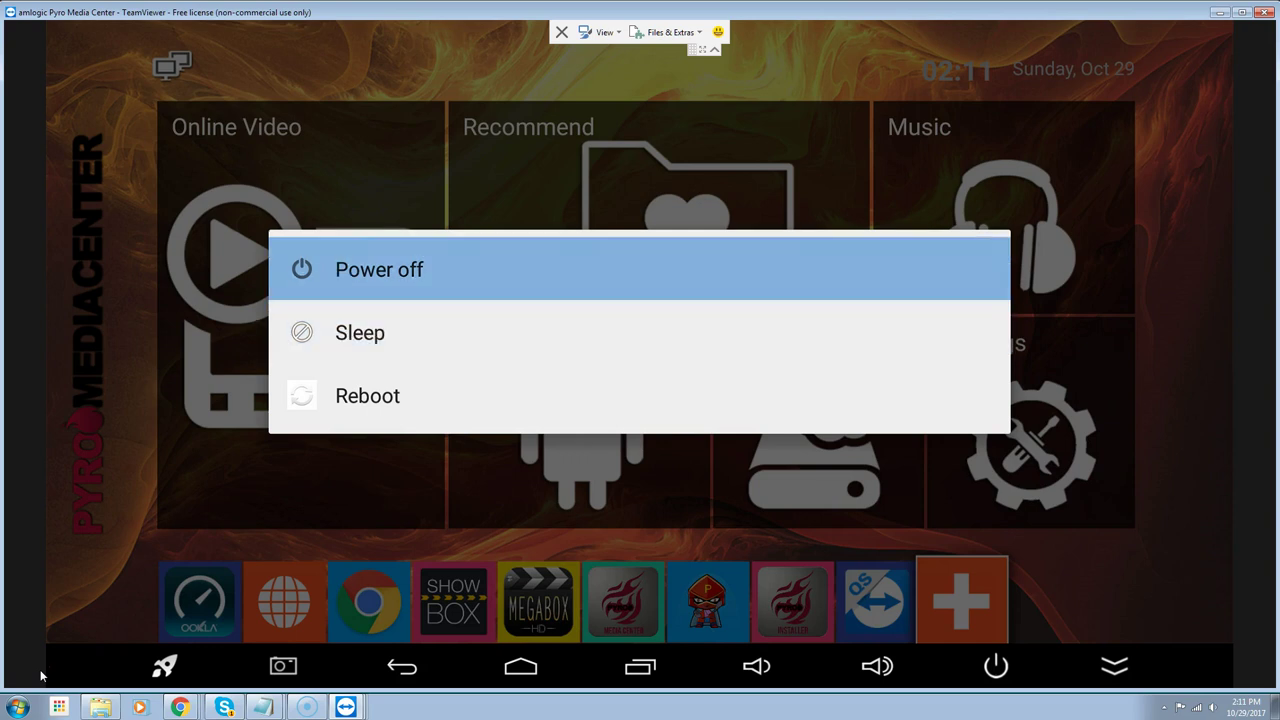
key("Return")
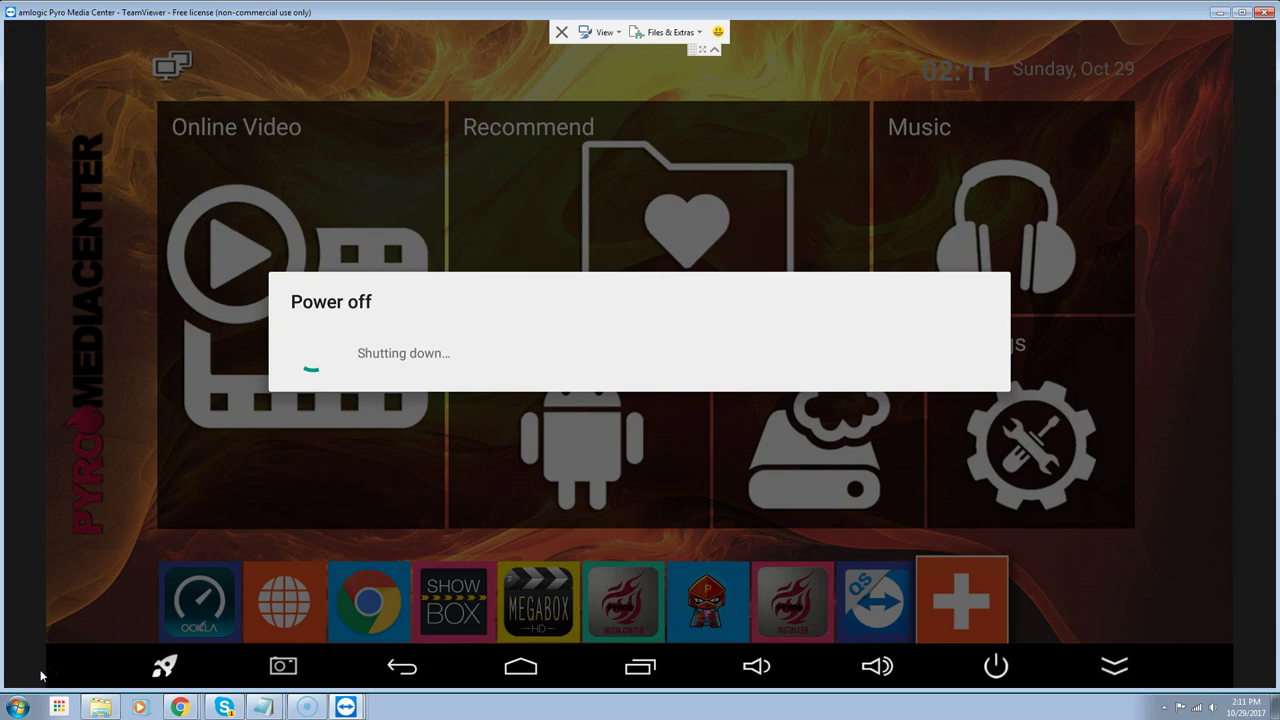
left_click(34, 675)
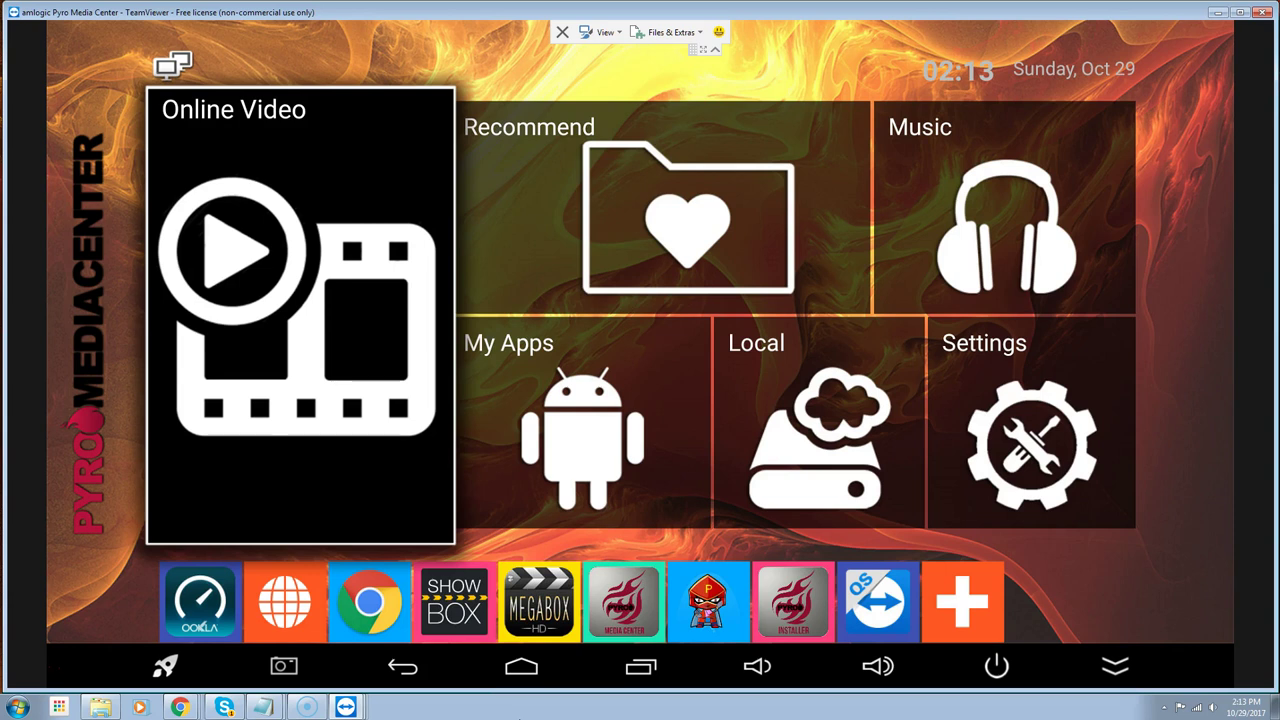
key("Right")
key("Right")
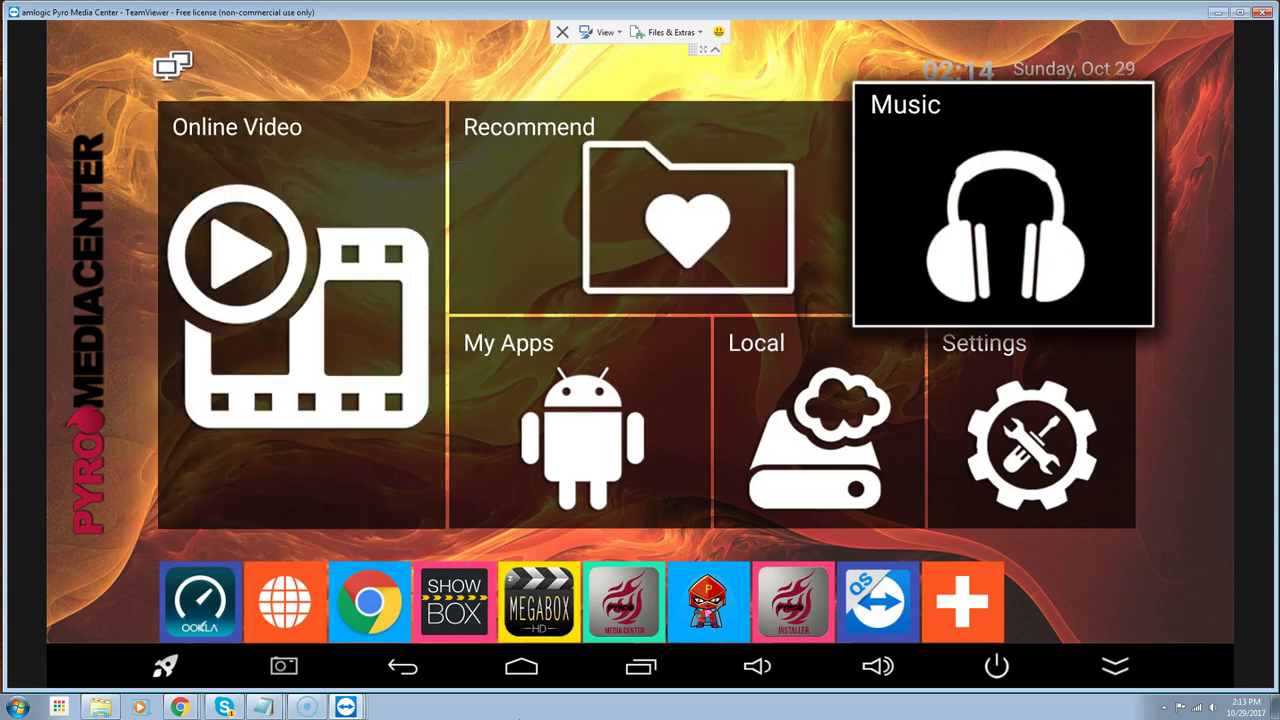
key("Down")
key("Return")
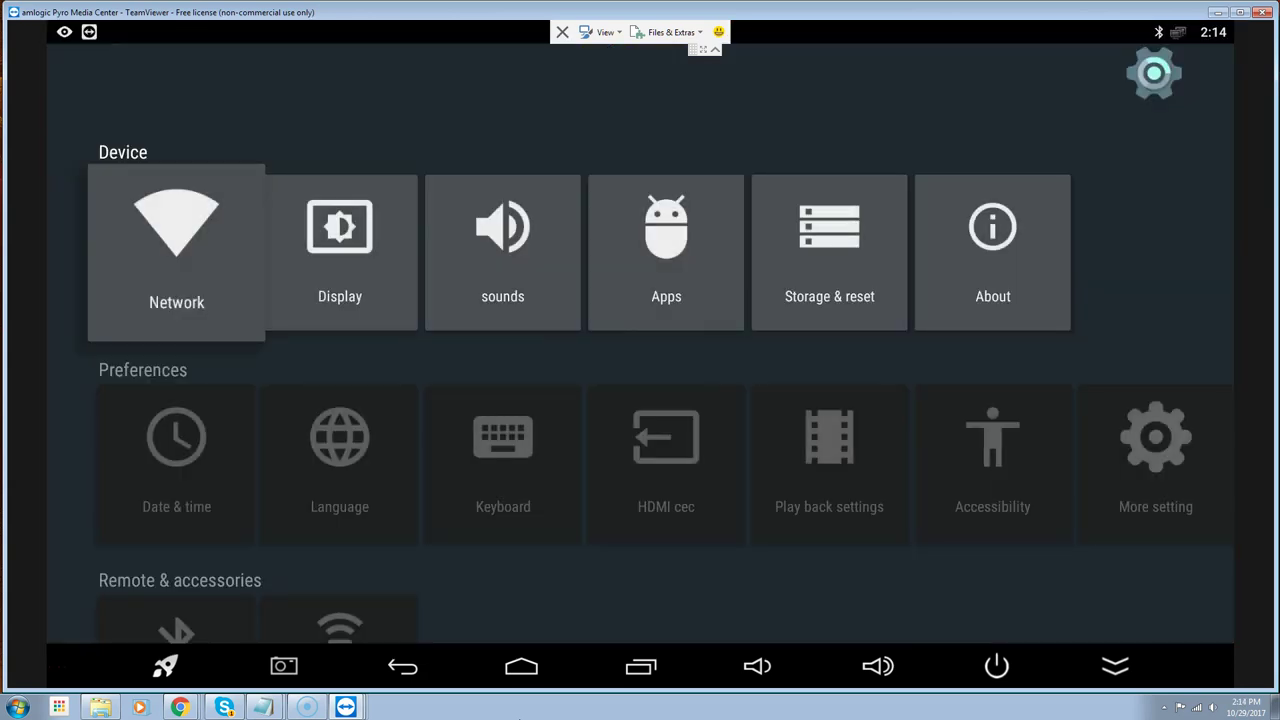
key("Right")
key("Right")
key("Right")
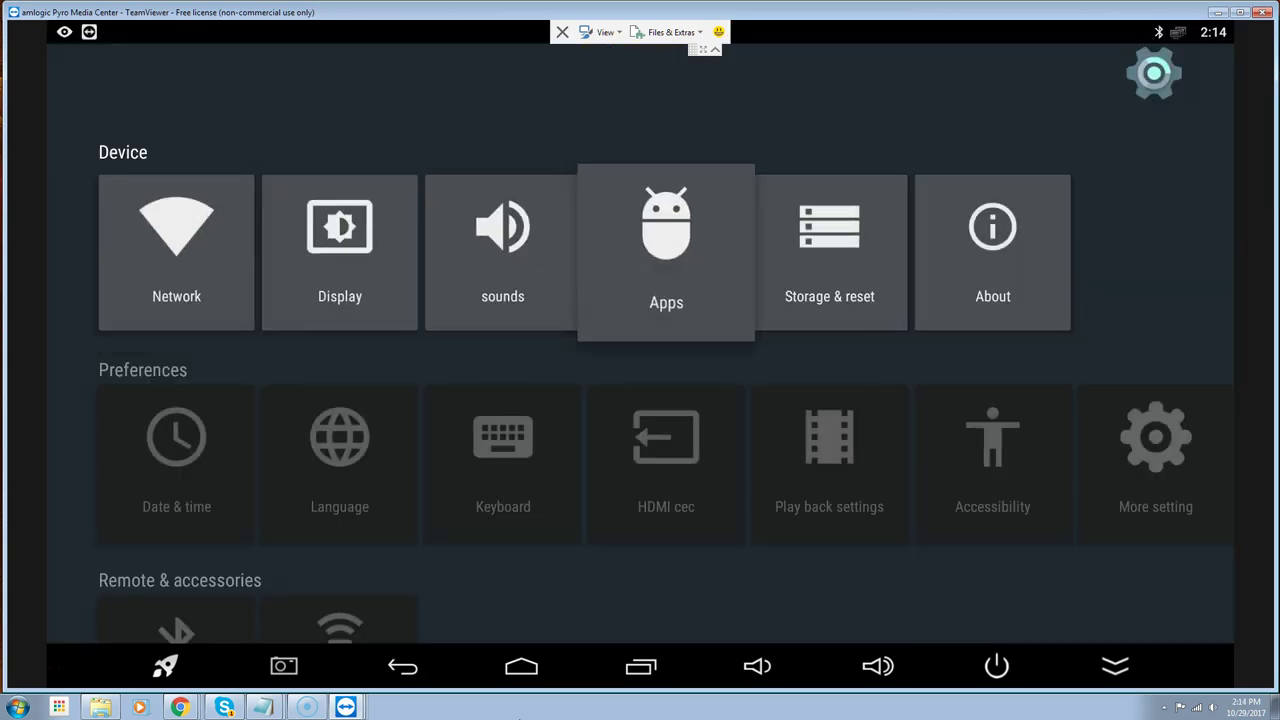
key("Return")
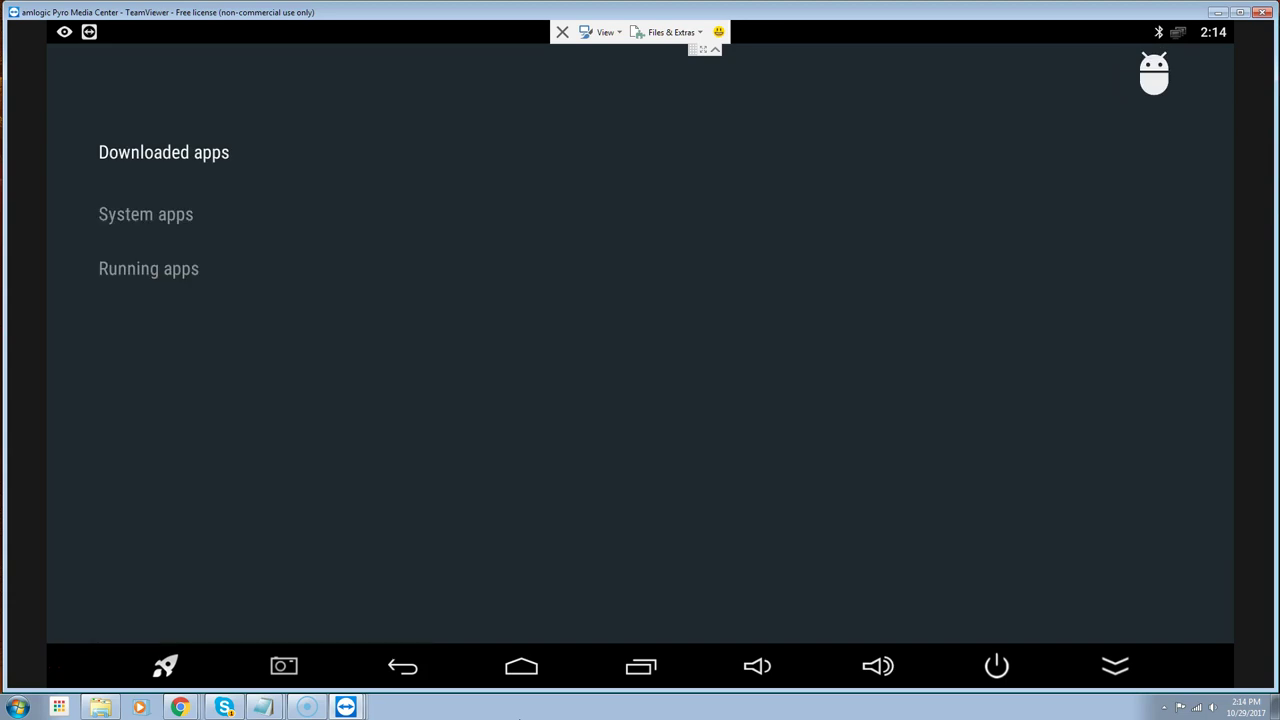
key("Right")
key("Right")
key("Right")
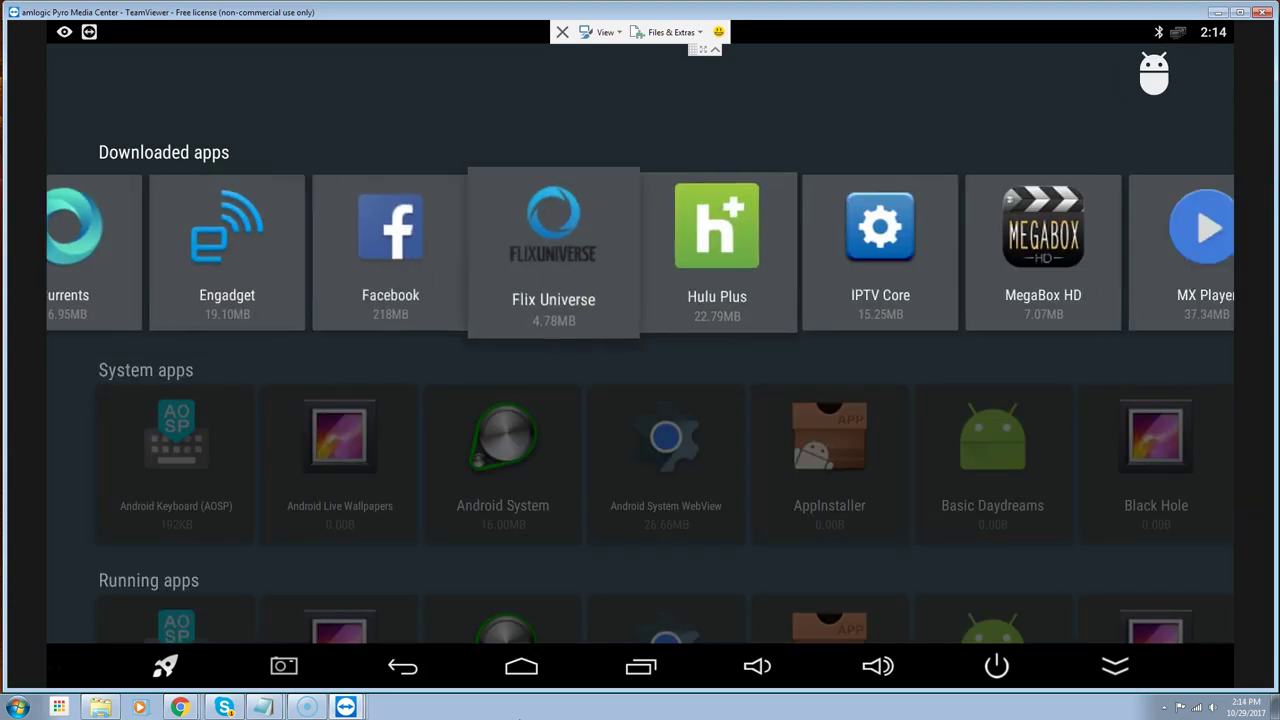
key("Right")
key("Right")
key("Right")
key("Right")
key("Right")
key("Right")
key("Right")
key("Right")
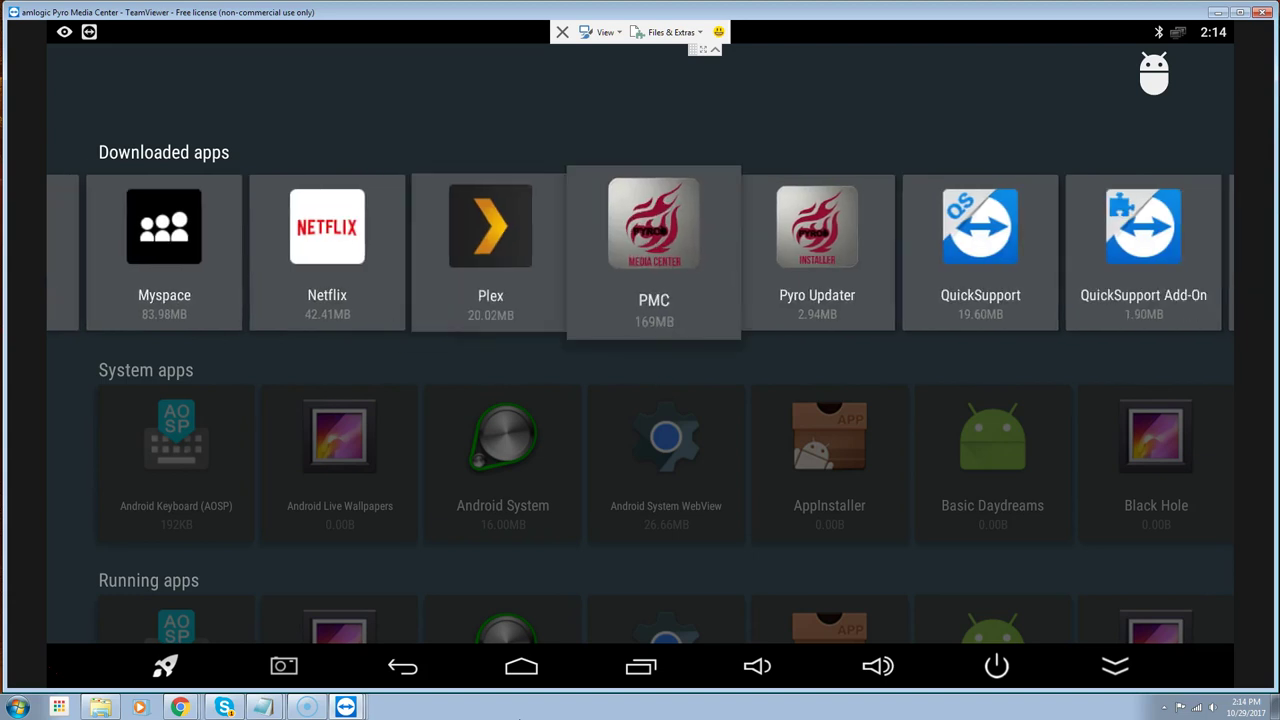
key("Return")
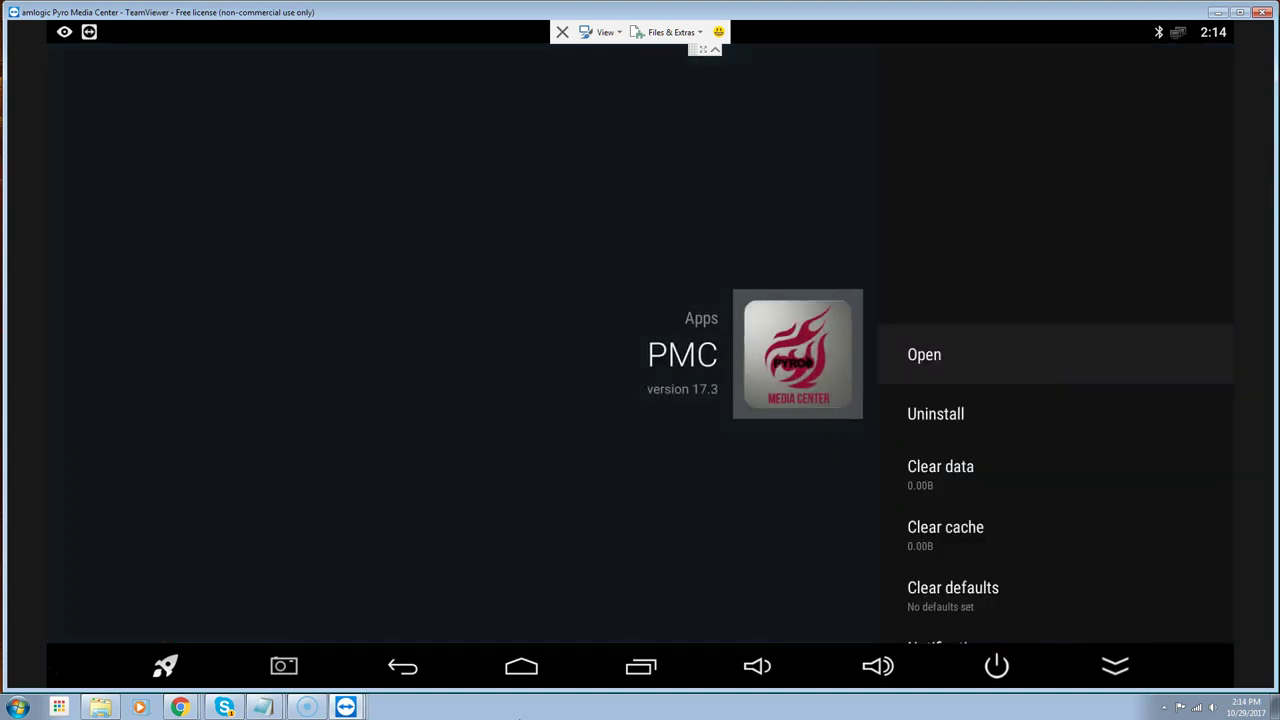
key("Escape")
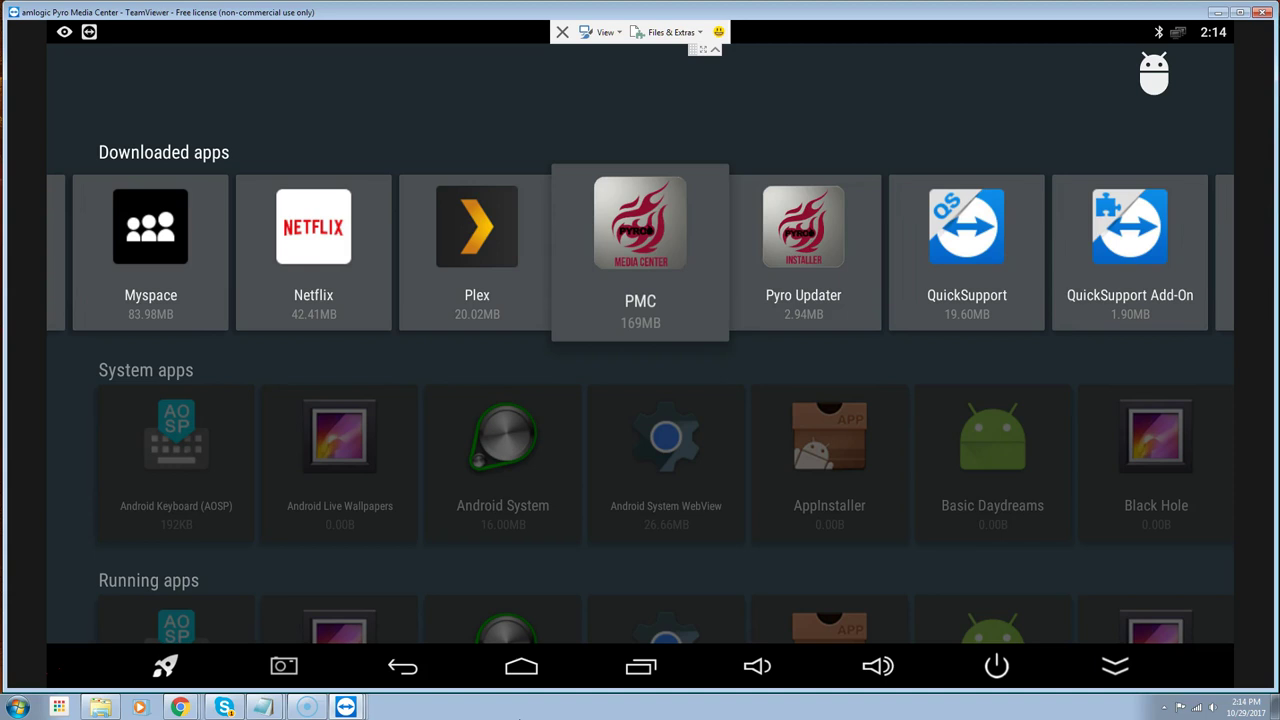
key("Escape")
key("Escape")
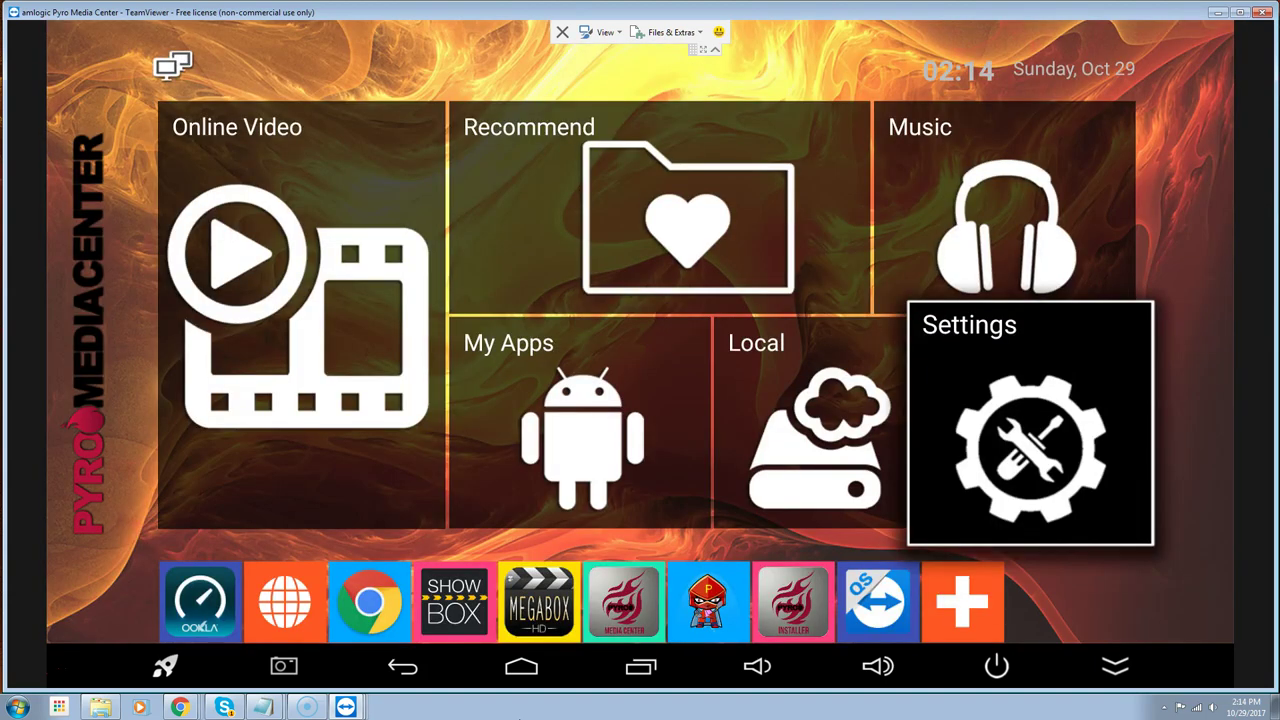
- Launch Pyro Updater, answer Yes to download PYRO 2.4, and wait for Done! PROCESS COMPLETED
key("Down")
key("Left")
key("Left")
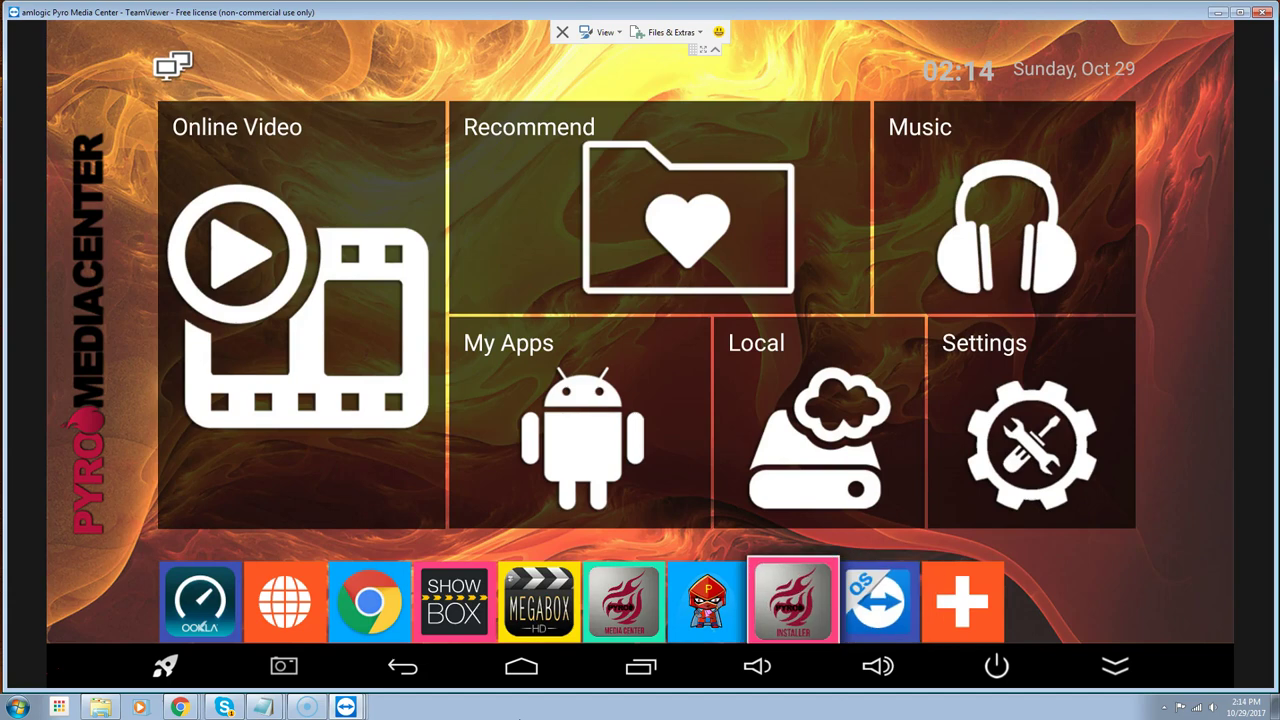
key("Return")
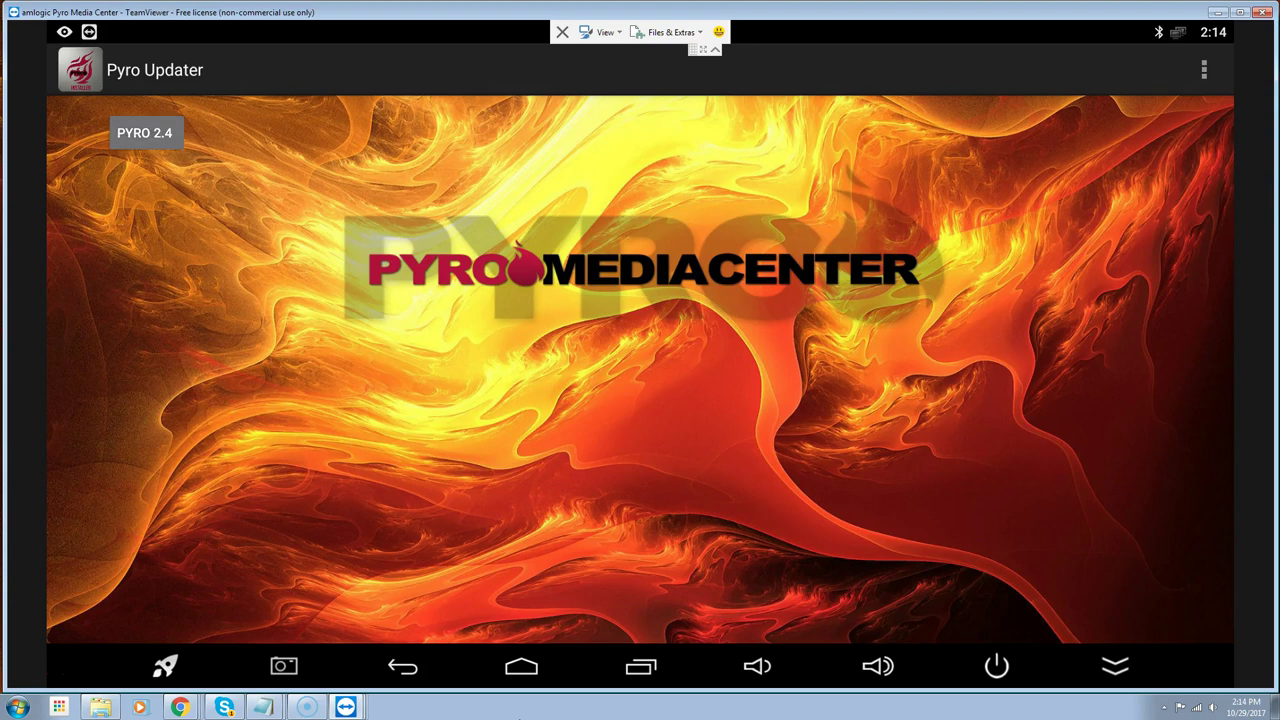
key("Return")
key("Right")
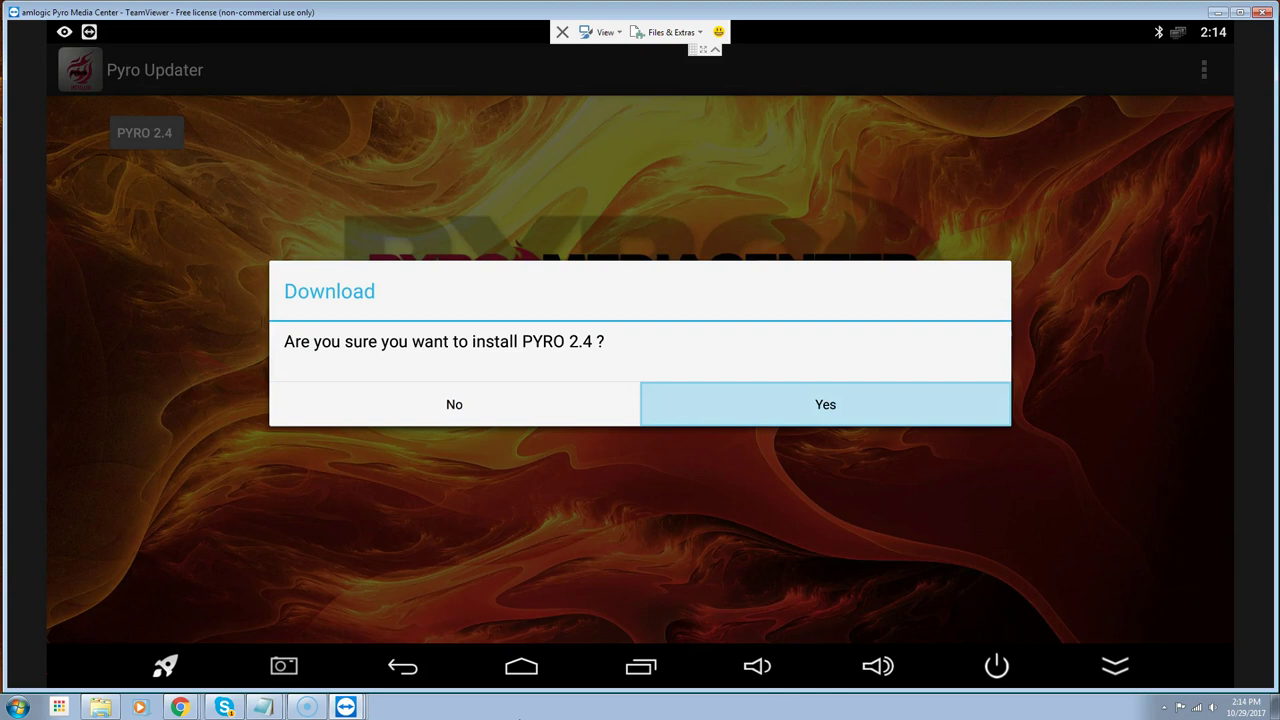
key("Return")
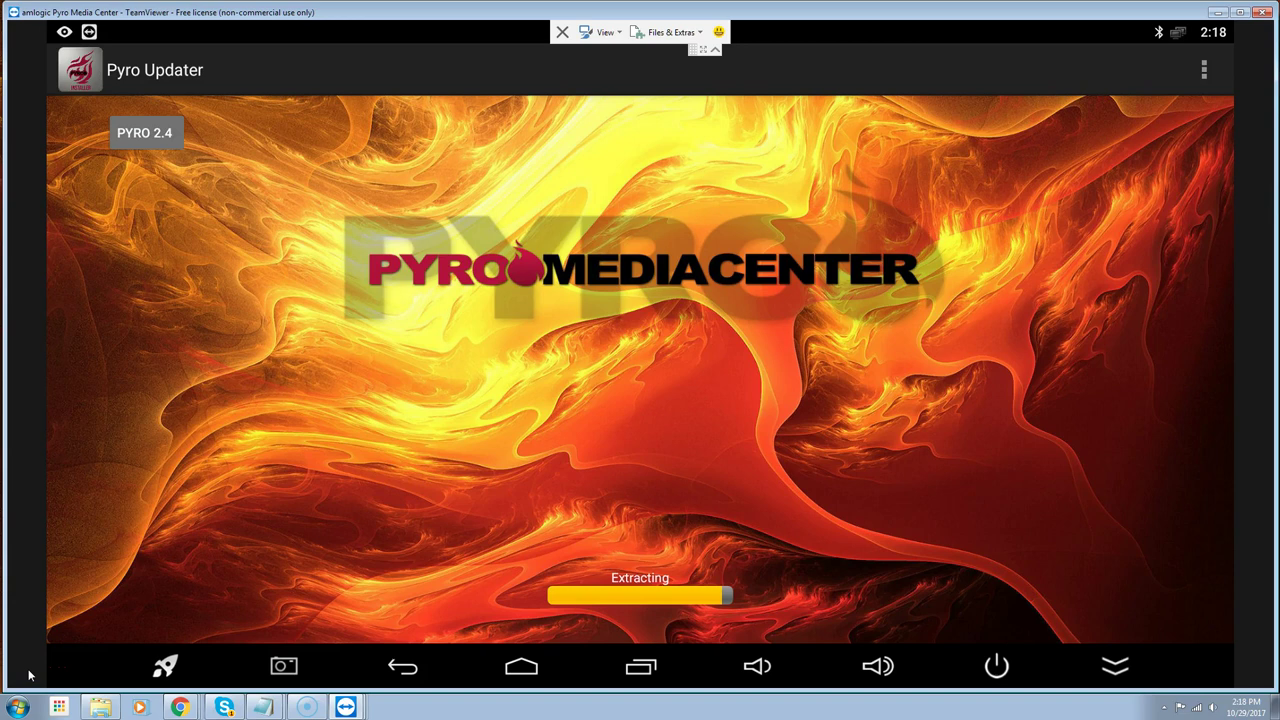
left_click(35, 665)
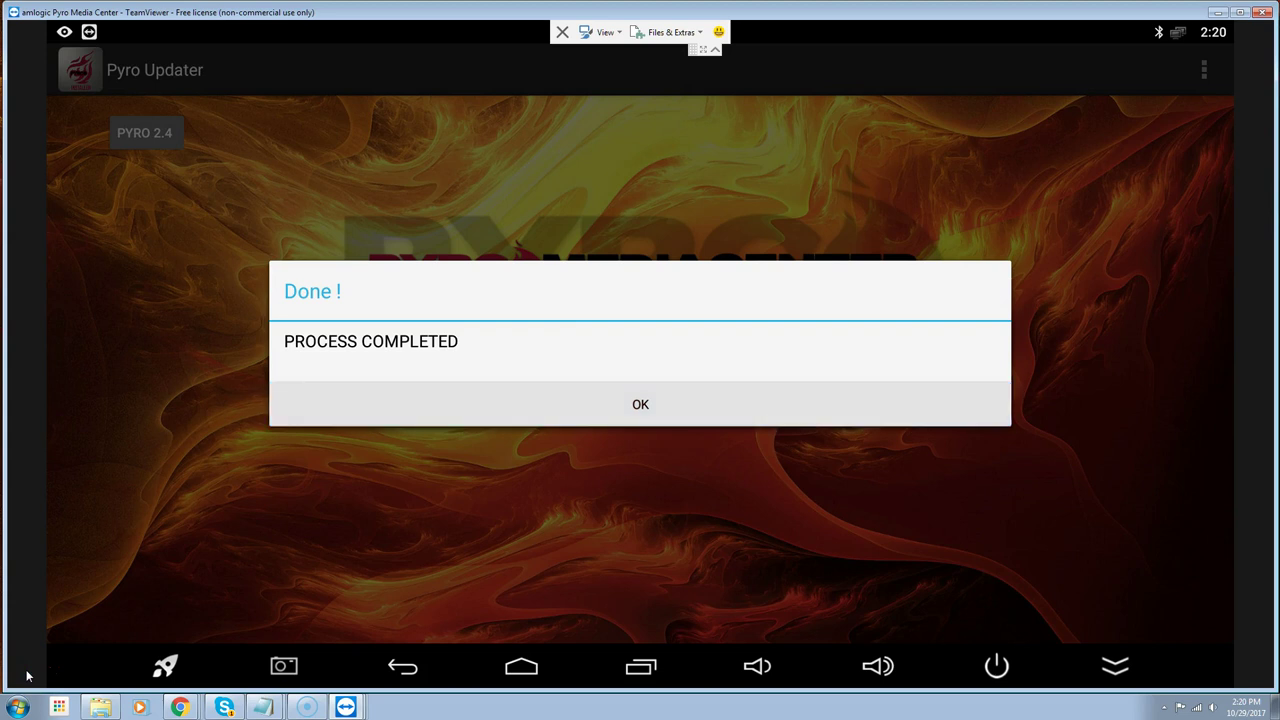
- Dismiss the Done! message and open Settings > Apps
key("Return")
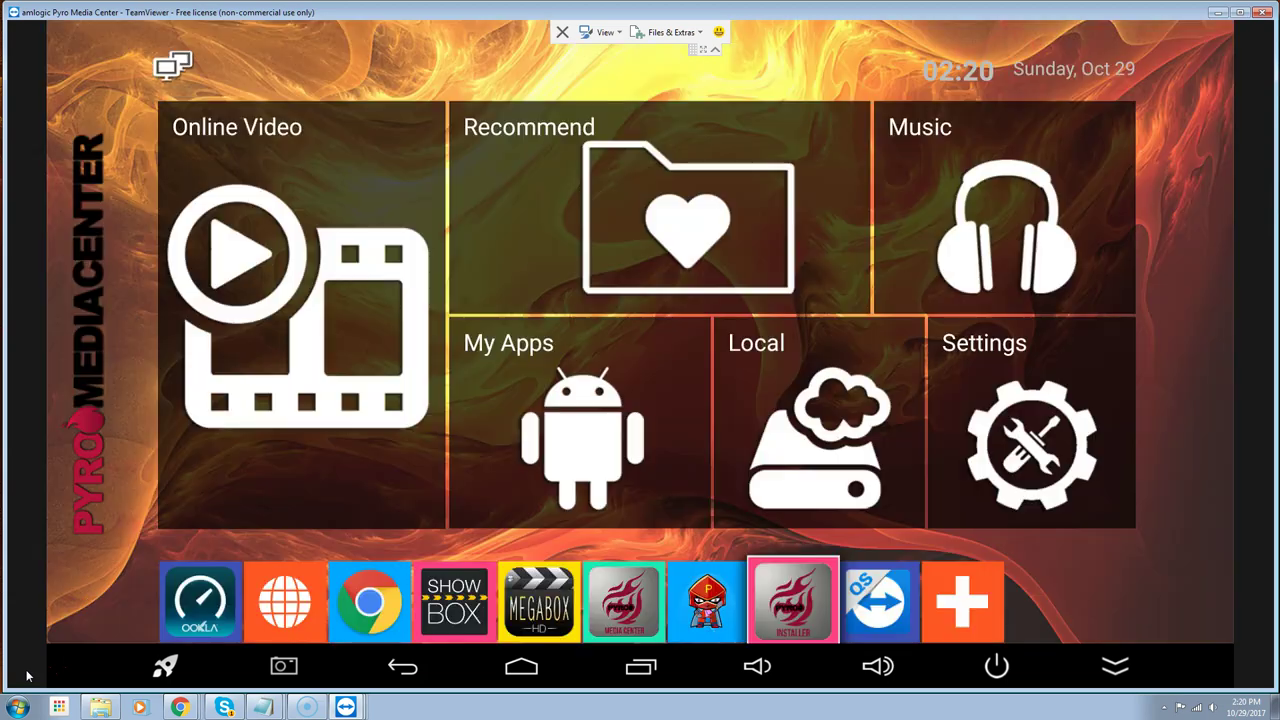
key("Up")
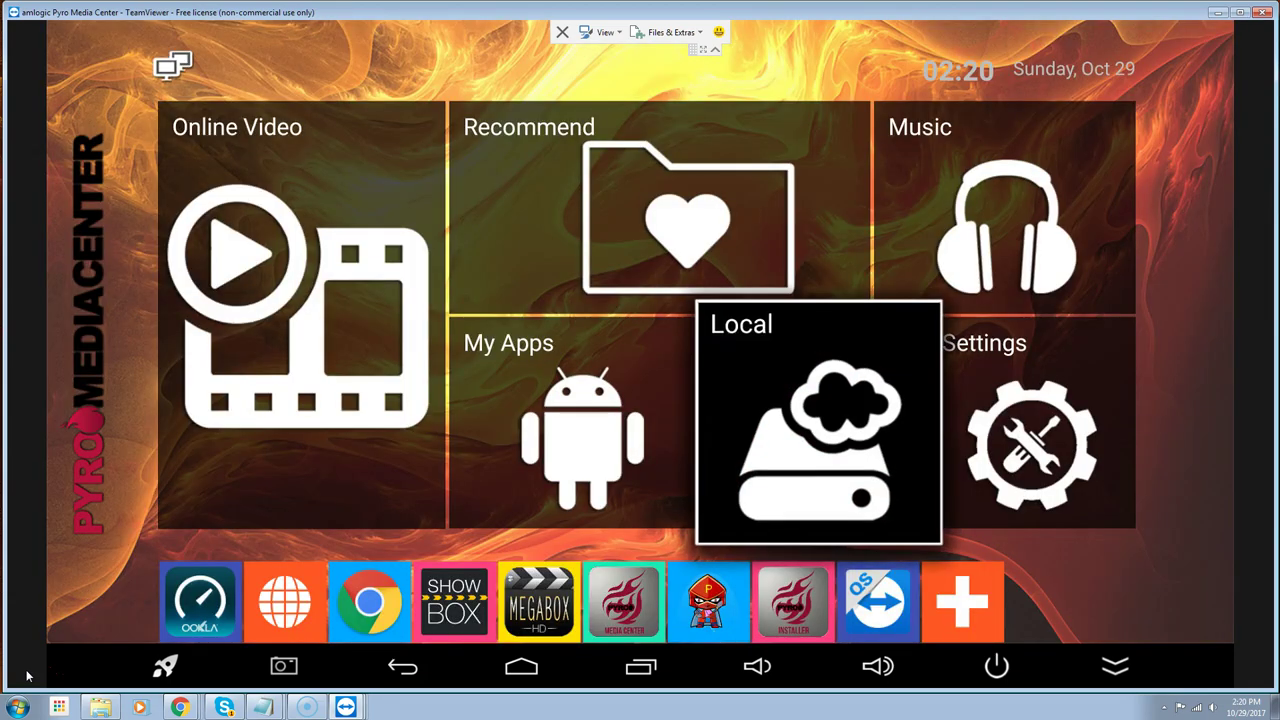
key("Right")
key("Return")
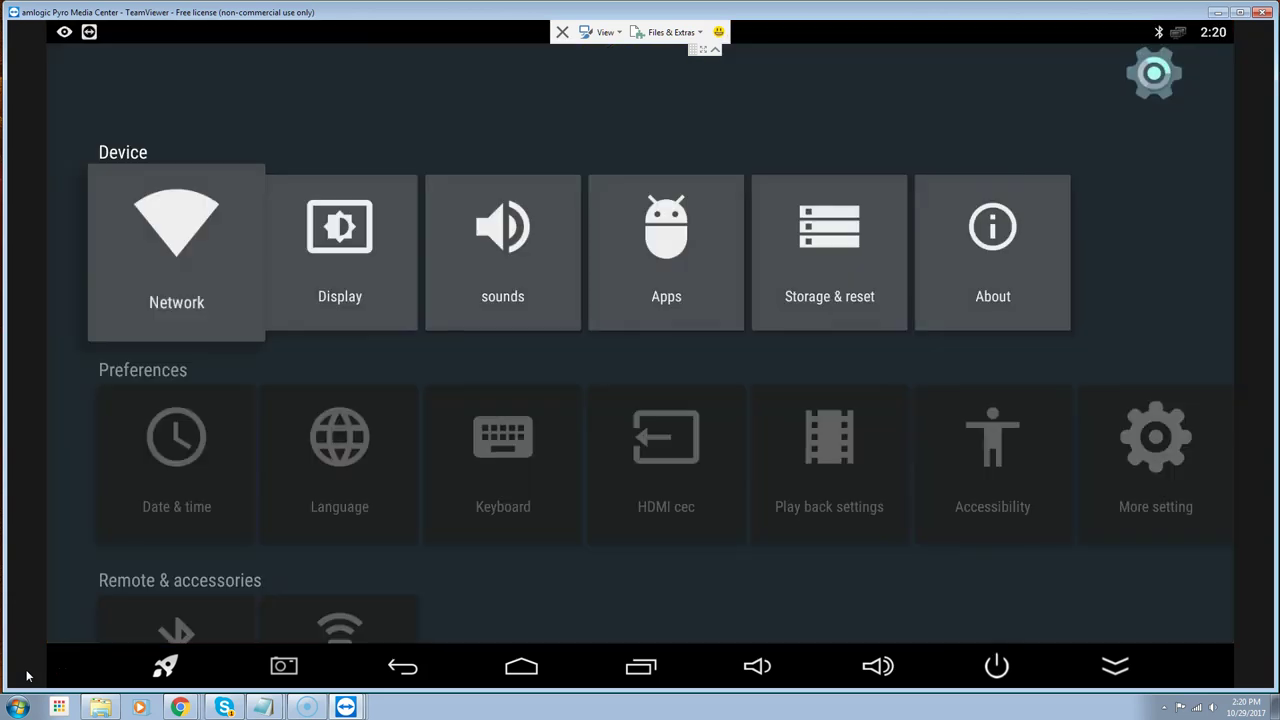
key("Right")
key("Right")
key("Right")
key("Right")
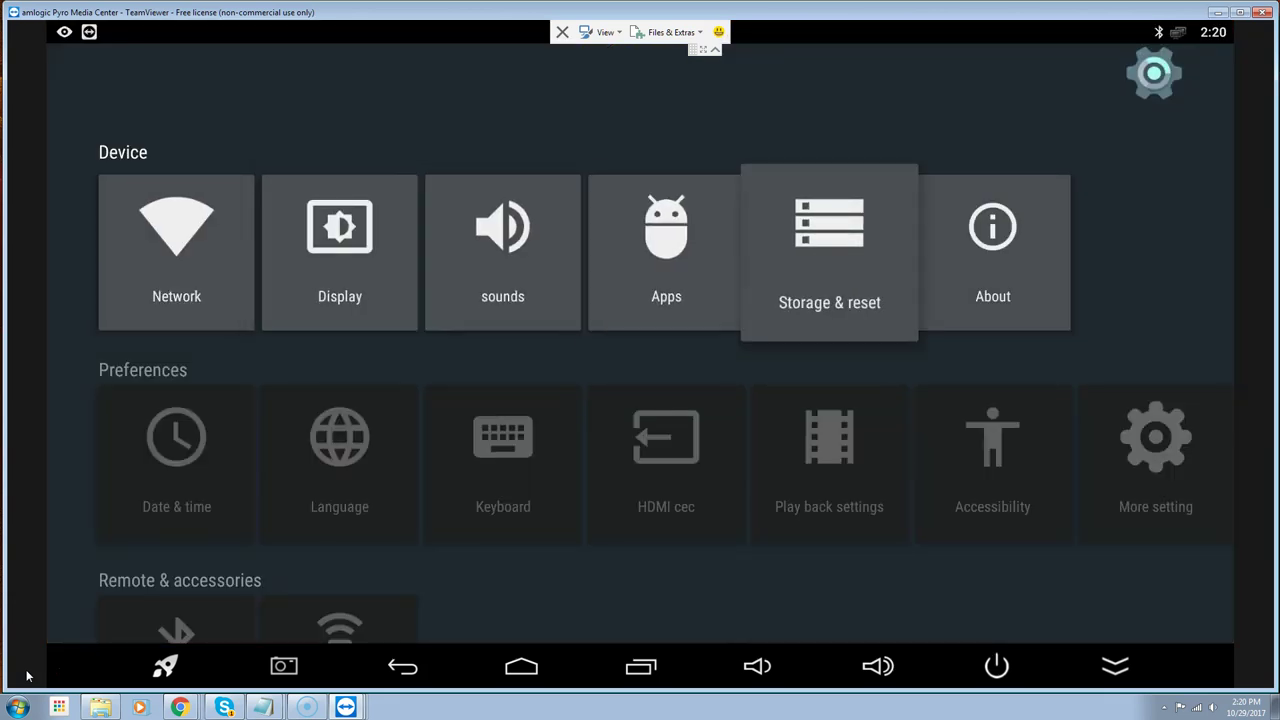
key("Left")
key("Return")
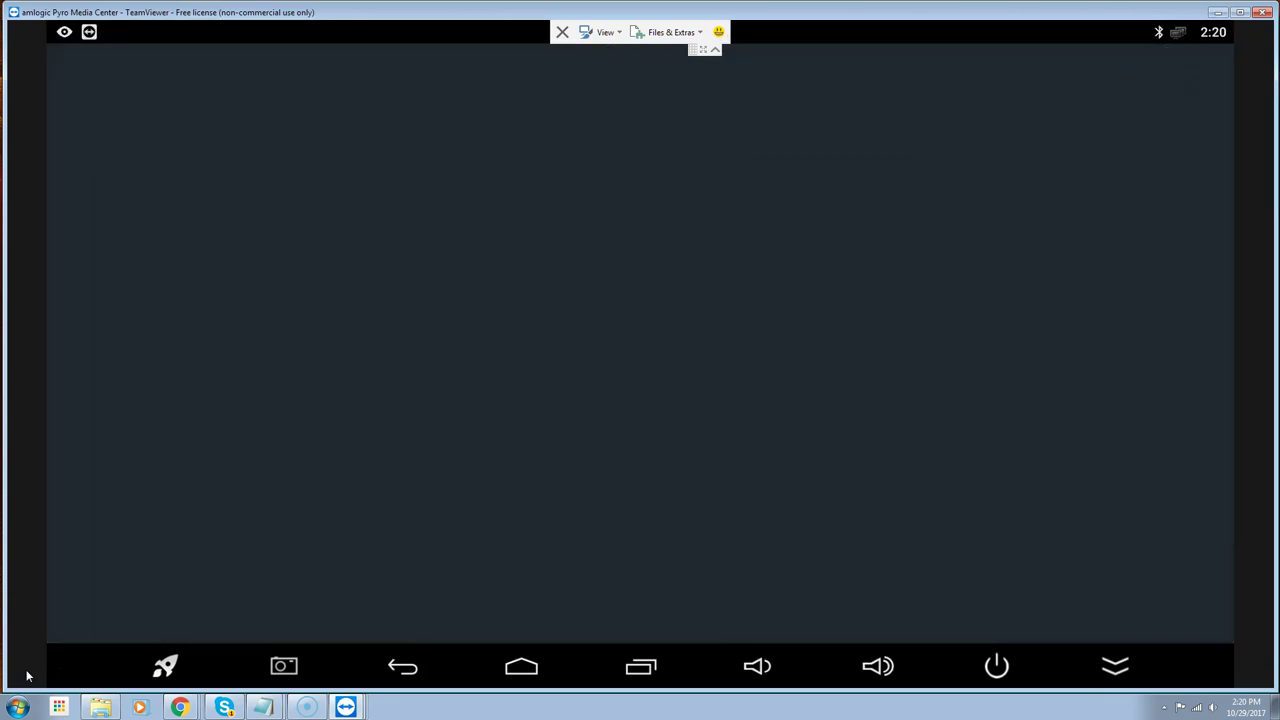
- View PMC's app details (version 17.3, no stored data), then close them
key("Right")
key("Right")
key("Right")
key("Right")
key("Right")
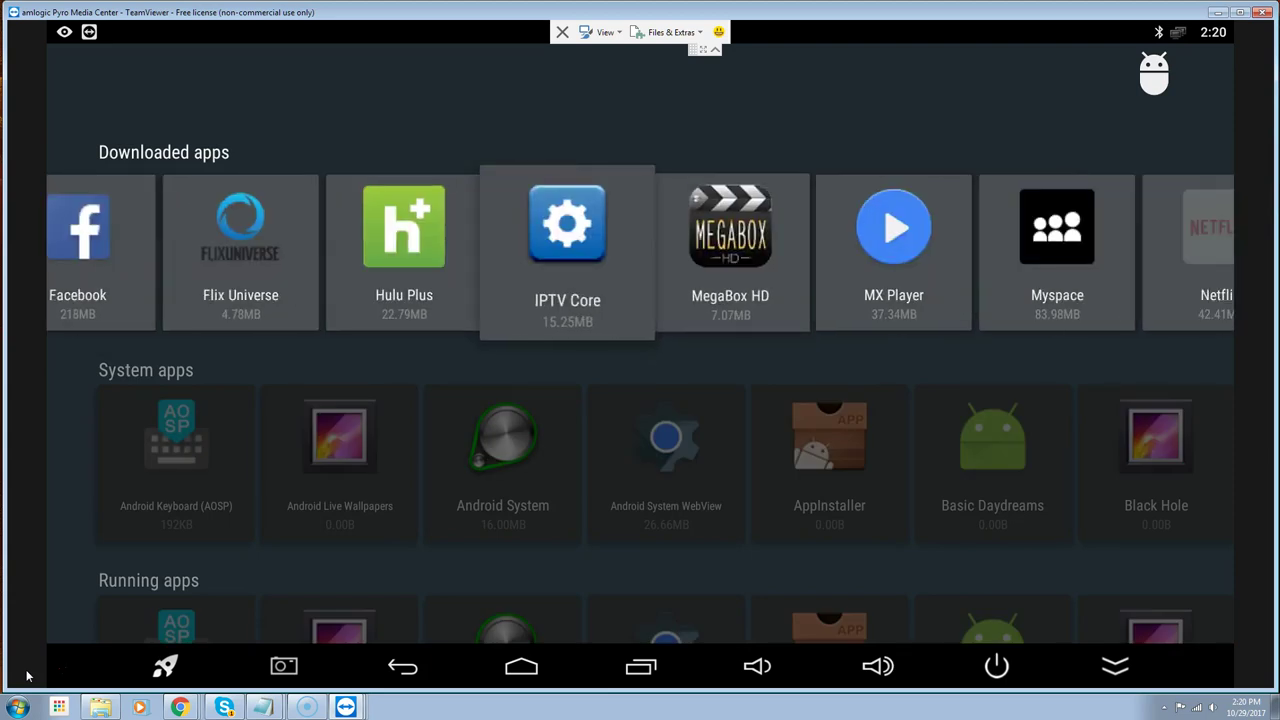
key("Right")
key("Right")
key("Right")
key("Right")
key("Right")
key("Right")
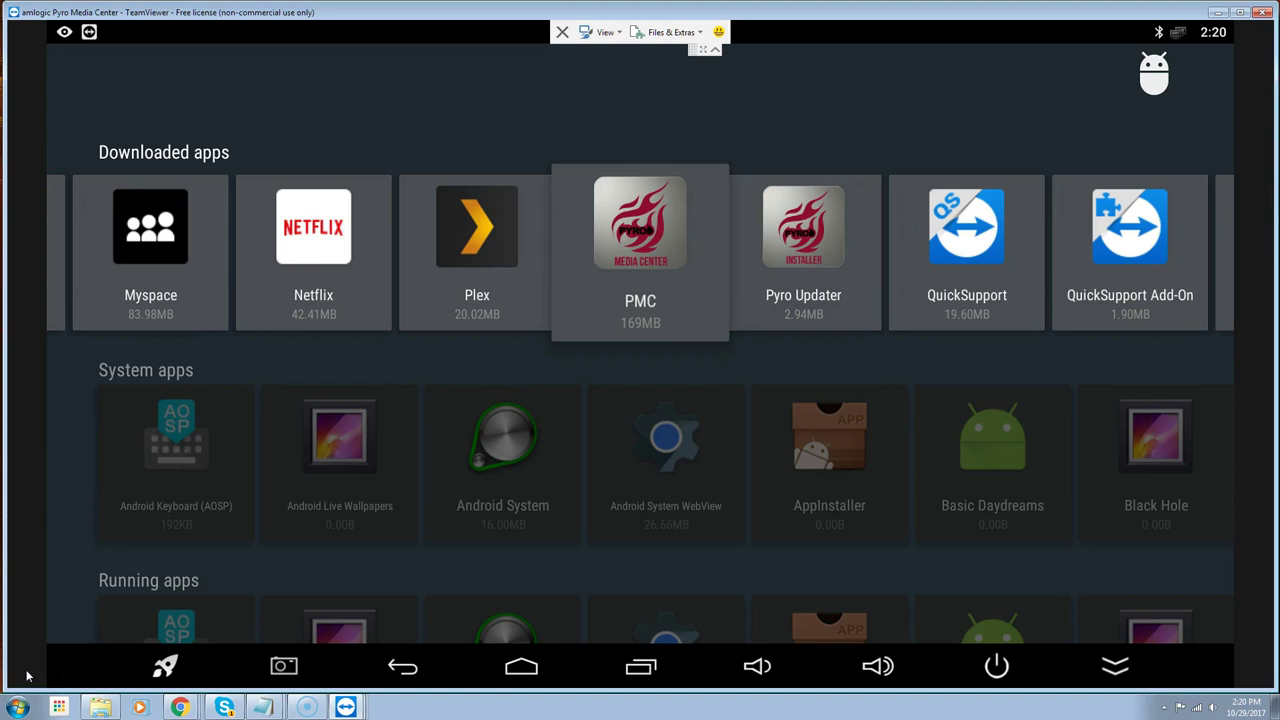
key("Right")
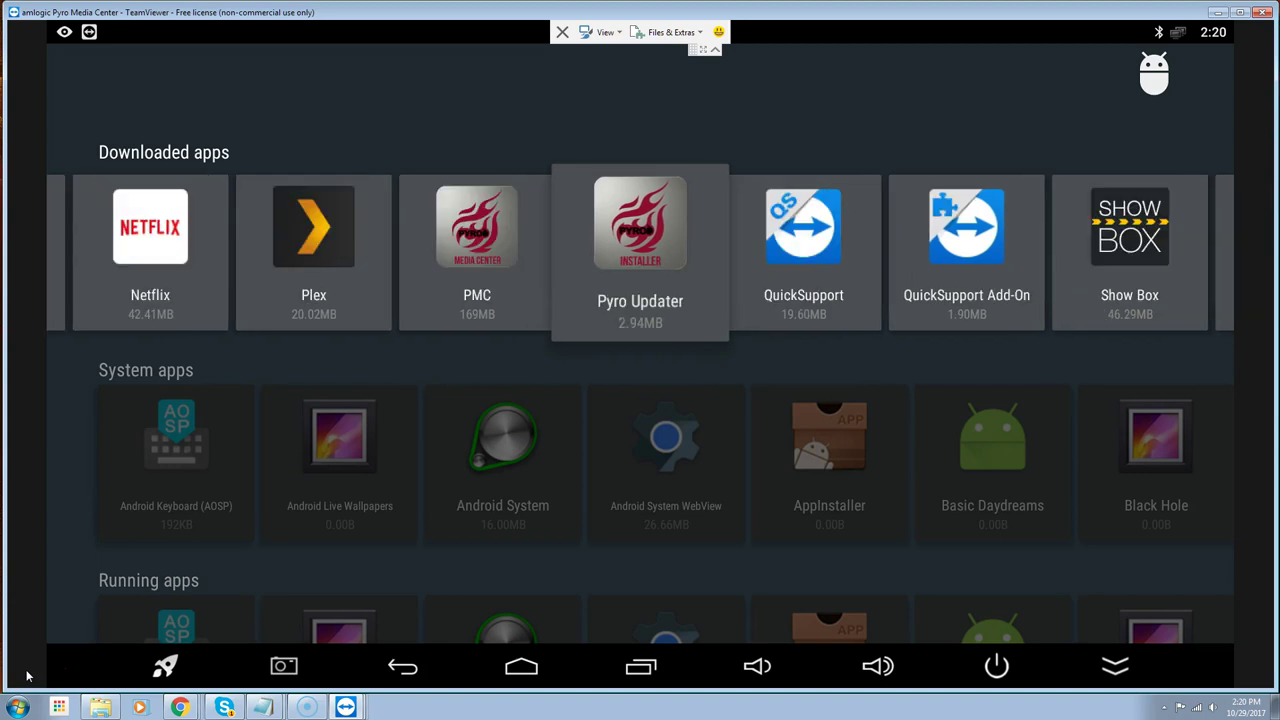
key("Left")
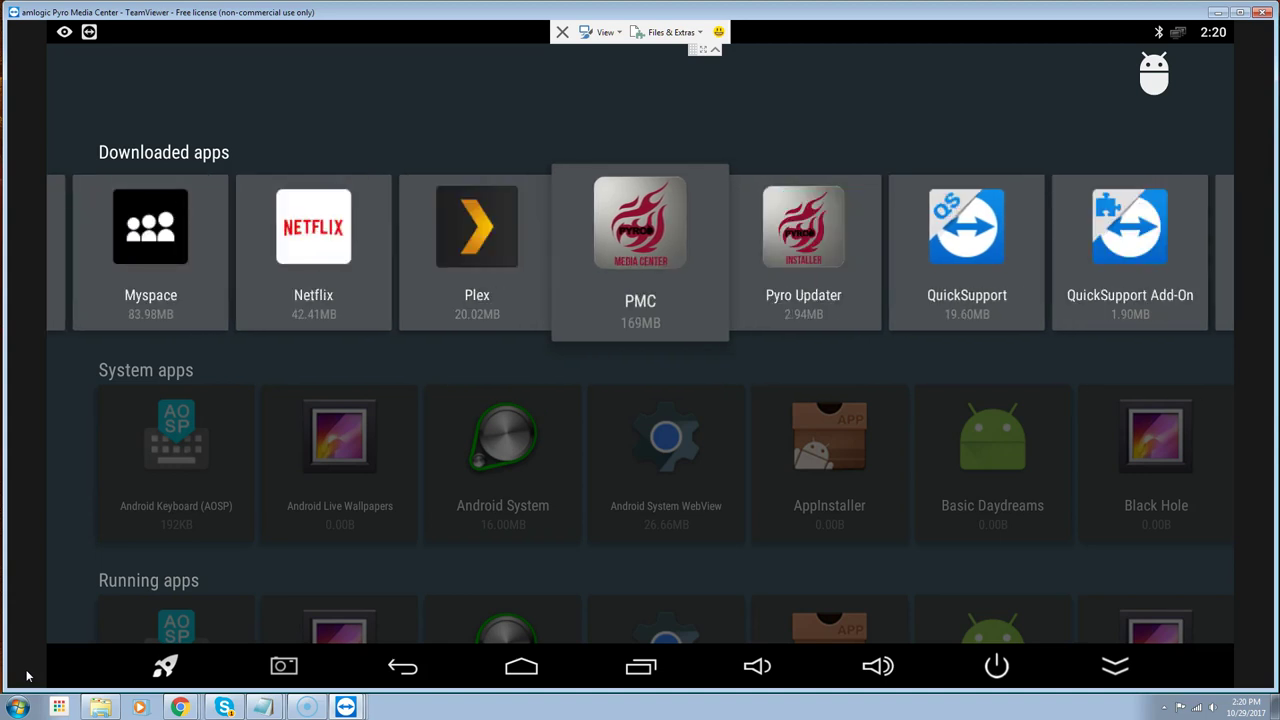
key("Return")
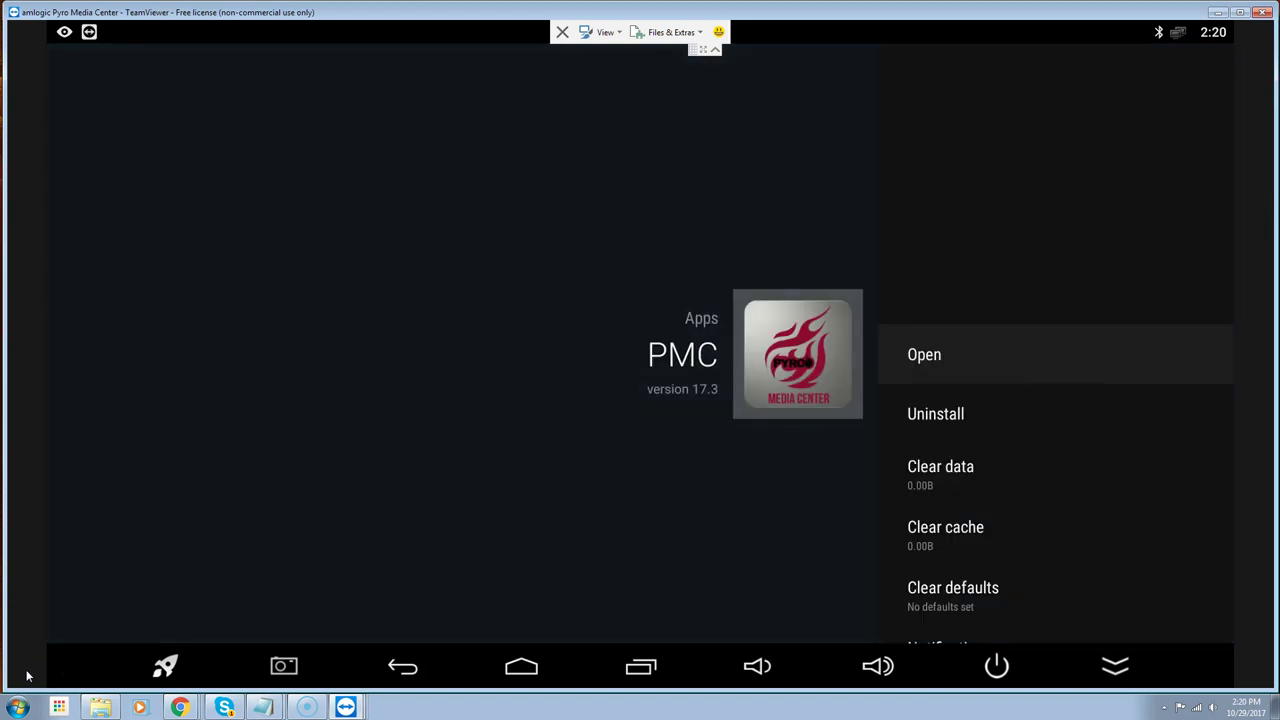
key("Escape")
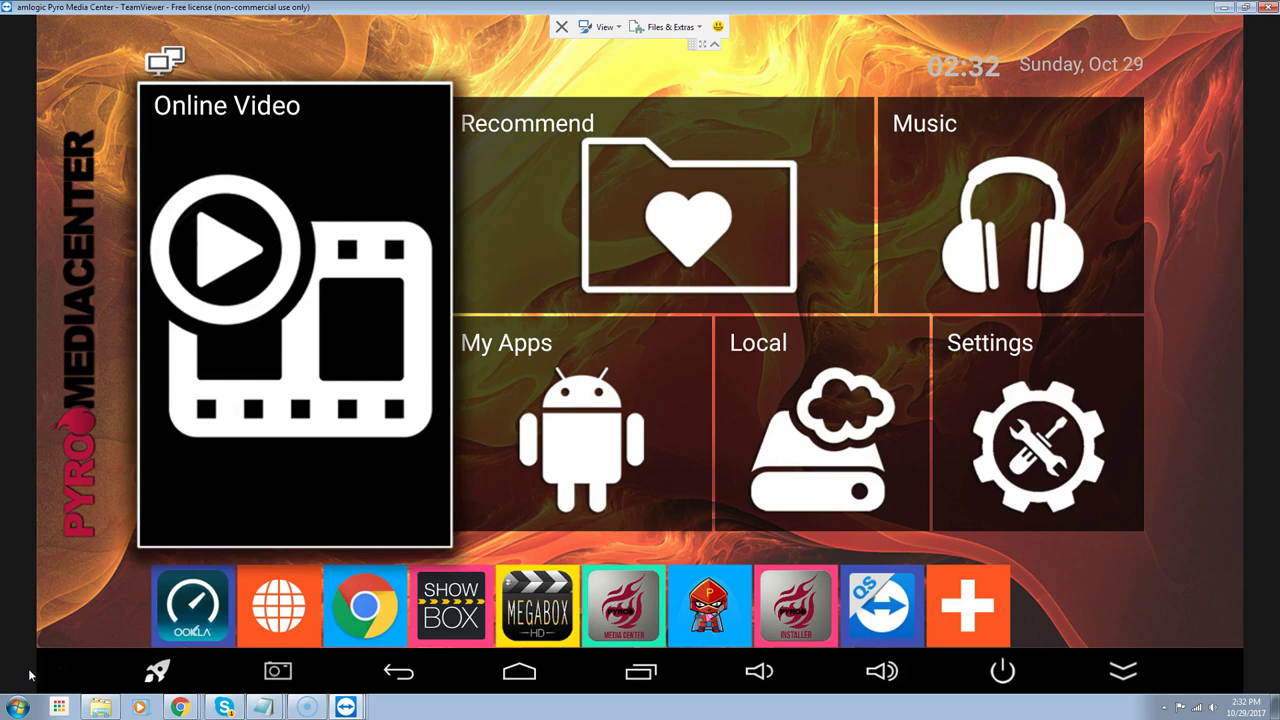
- Open device settings and glance at the Storage & reset details
key("Down")
key("Right")
key("Right")
key("Right")
key("Right")
key("Right")
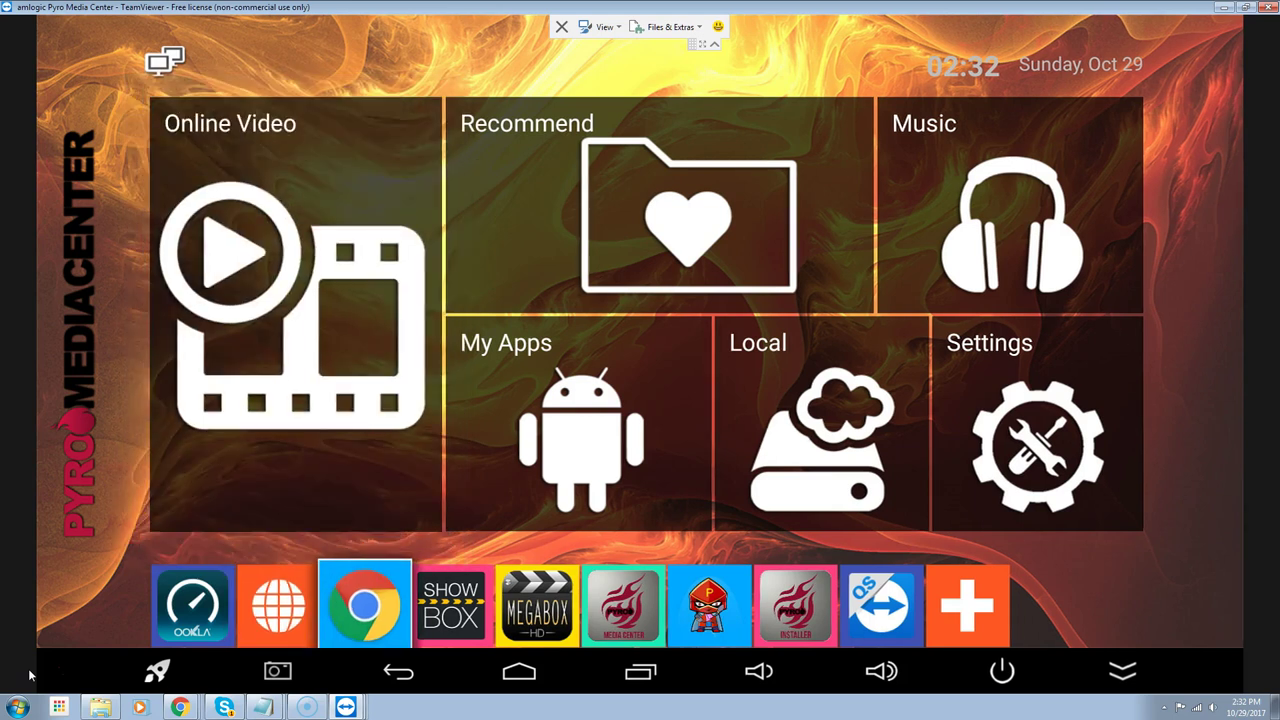
key("Up")
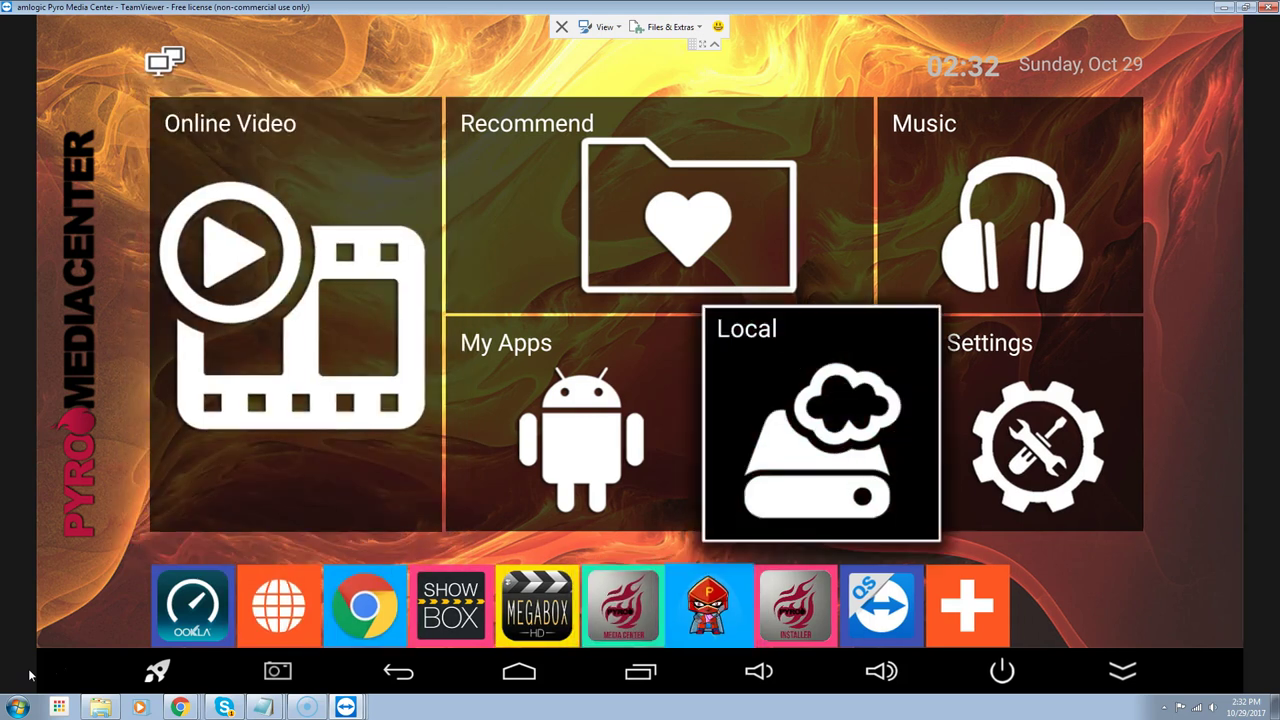
key("Right")
key("Return")
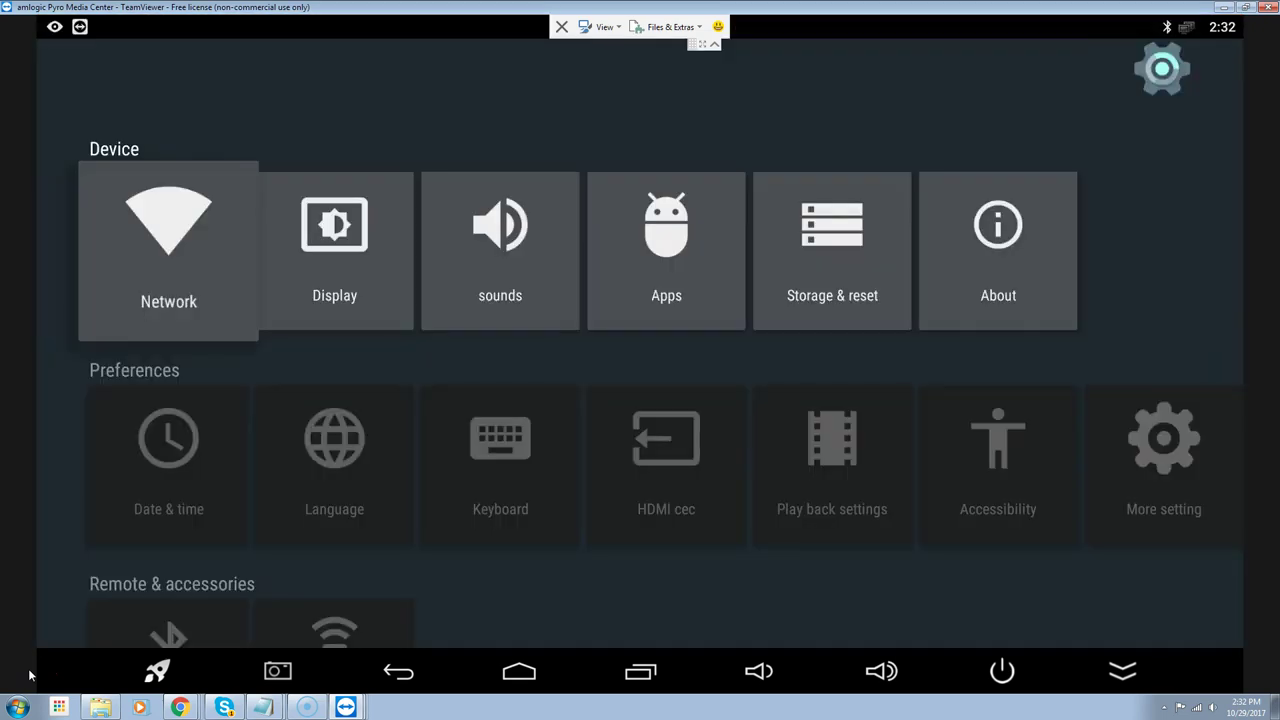
key("Right")
key("Right")
key("Right")
key("Right")
key("Return")
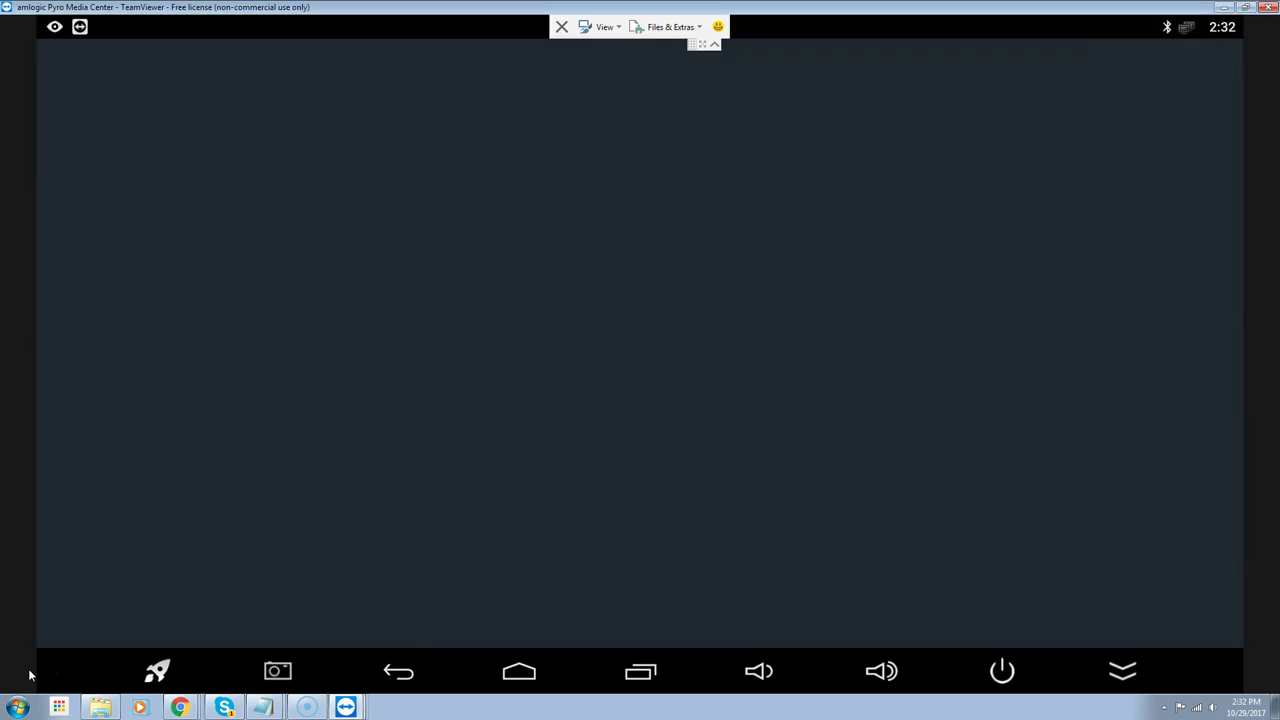
key("Escape")
- Find PMC at 773MB in Downloaded apps, then leave the apps list
key("Left")
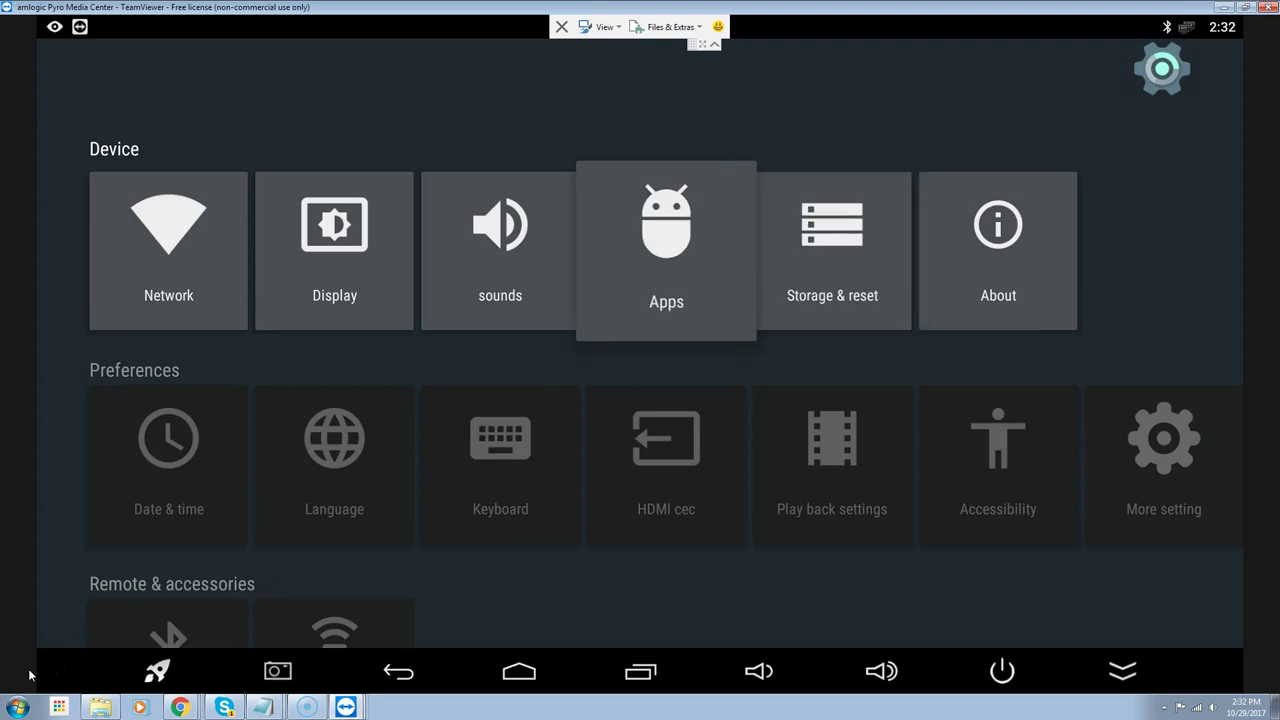
key("Return")
key("Right")
key("Right")
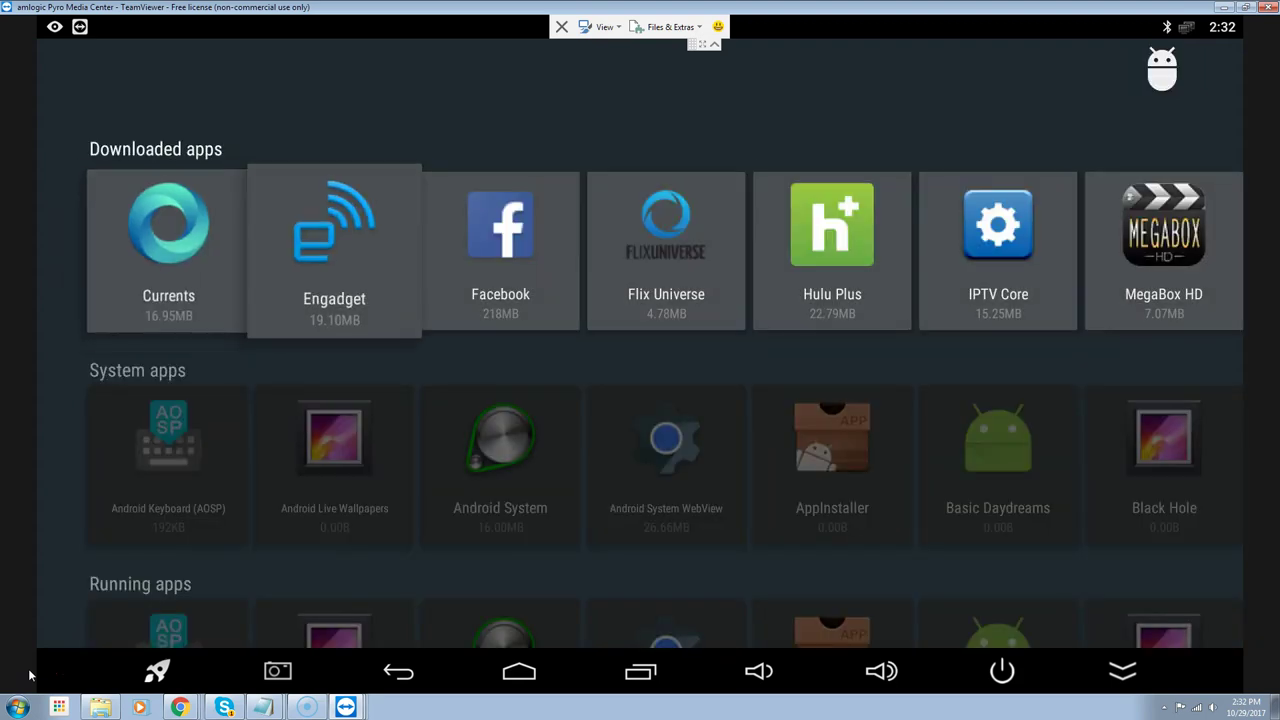
key("Right")
key("Right")
key("Right")
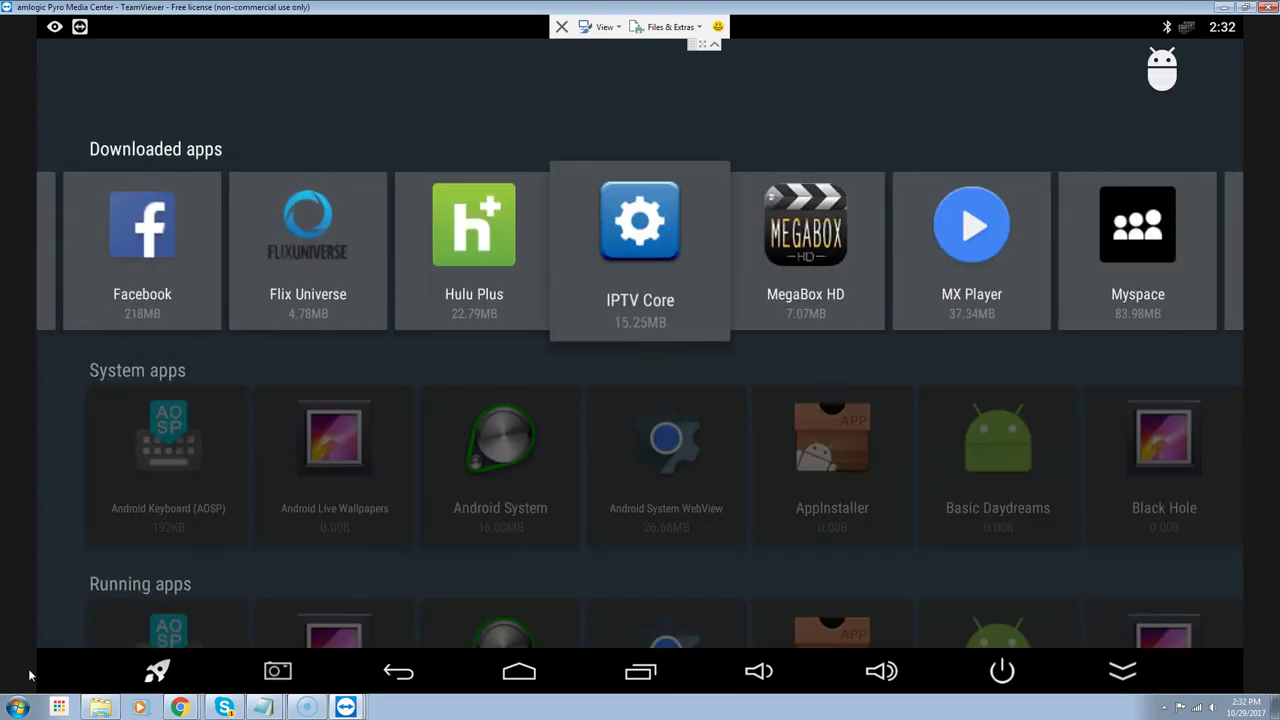
key("Right")
key("Right")
key("Right")
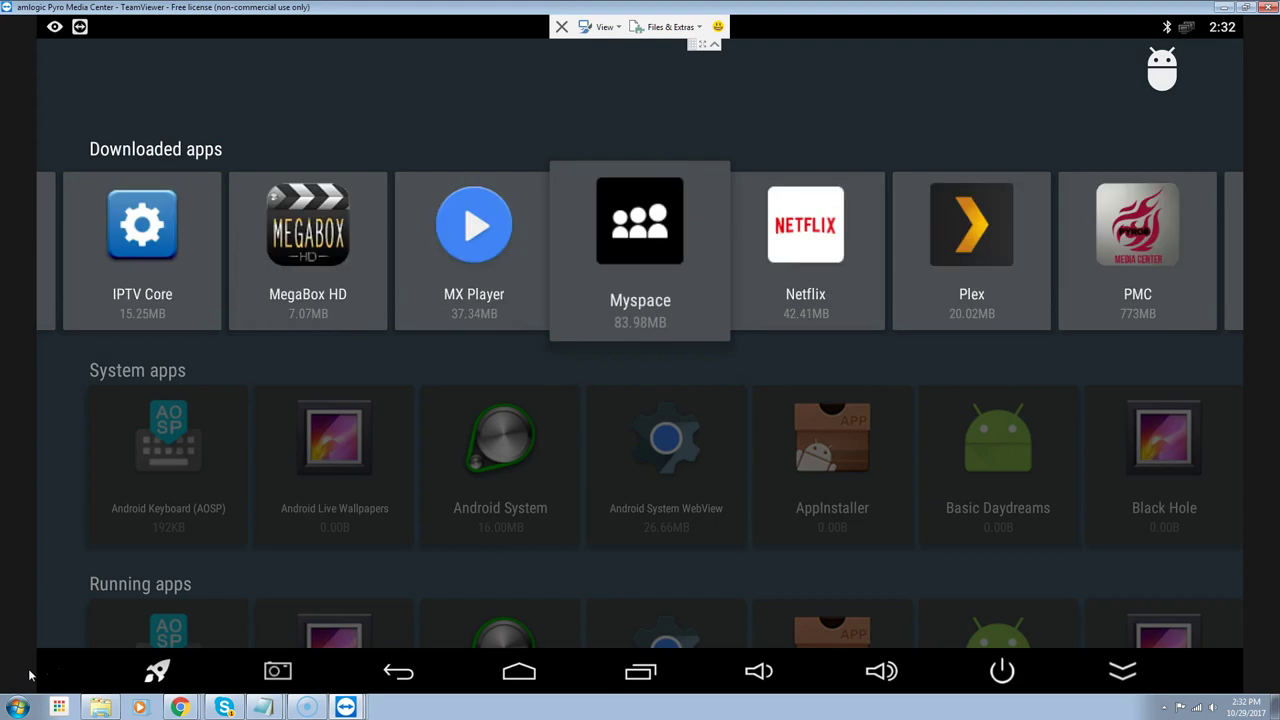
key("Right")
key("Right")
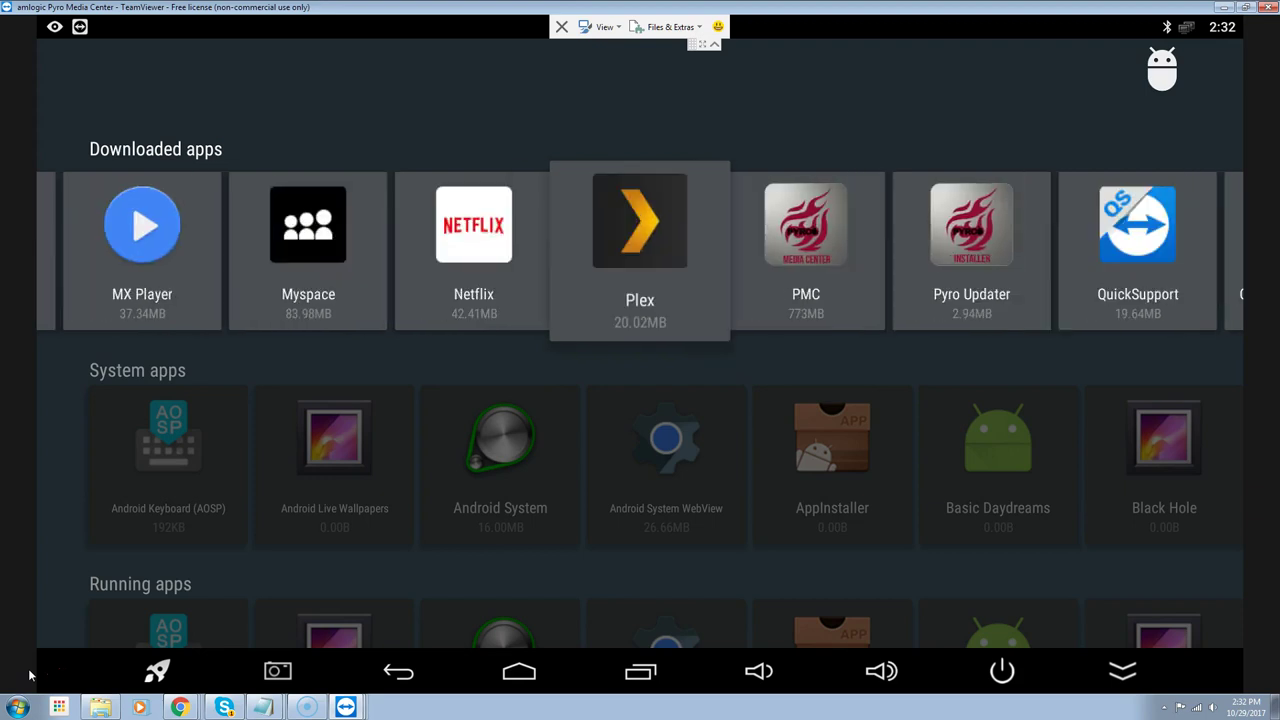
key("Right")
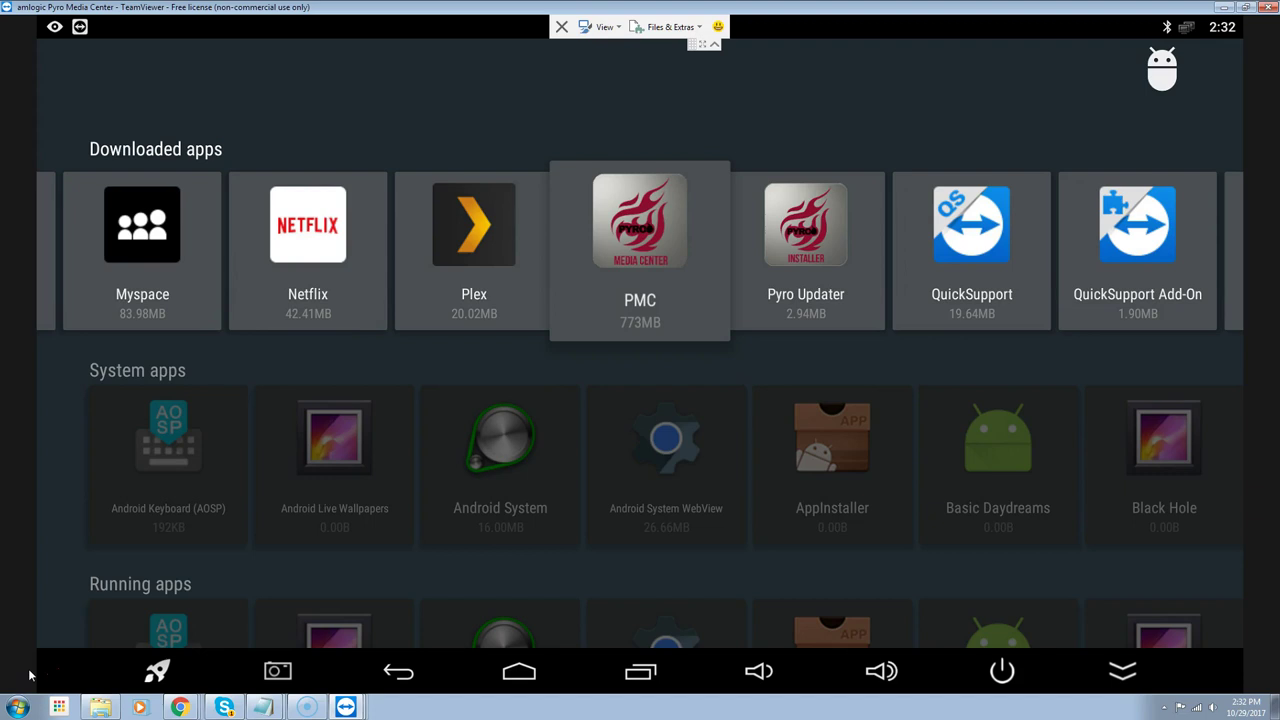
key("Escape")
key("Escape")
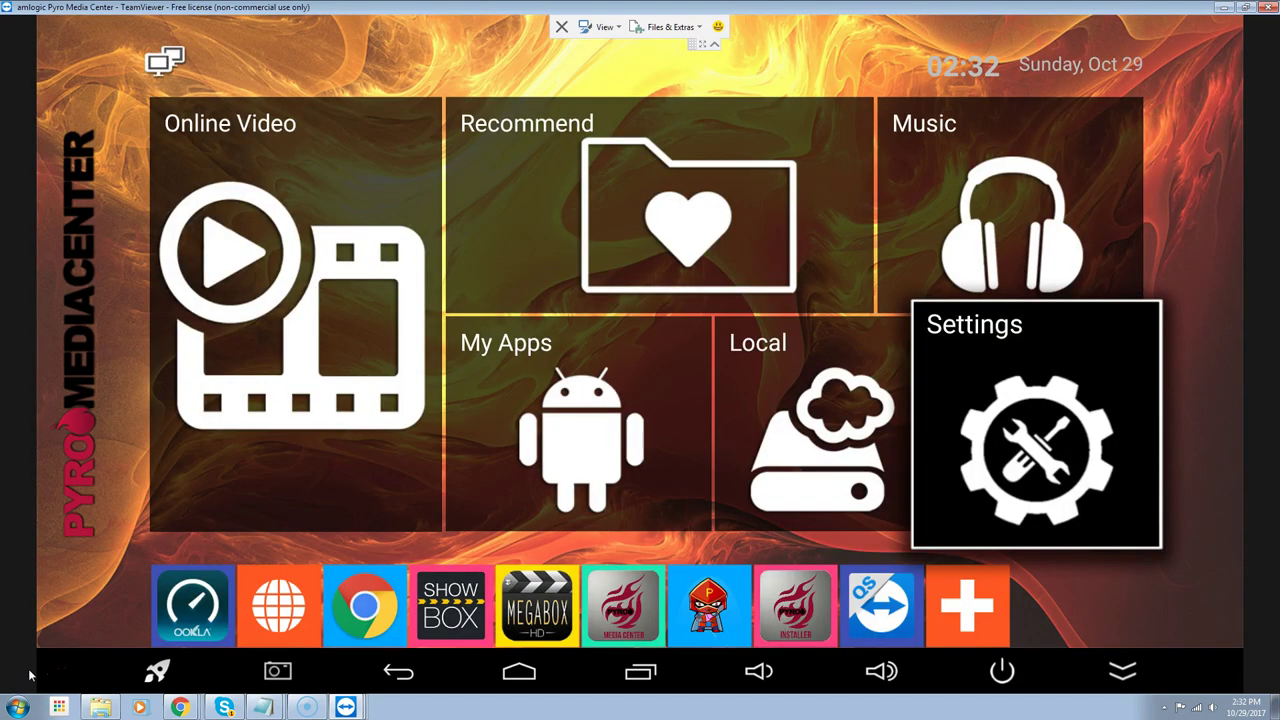
- Launch Pyro Media Center from the home-screen app dock so its first-run preparation starts
key("Down")
key("Left")
key("Left")
key("Left")
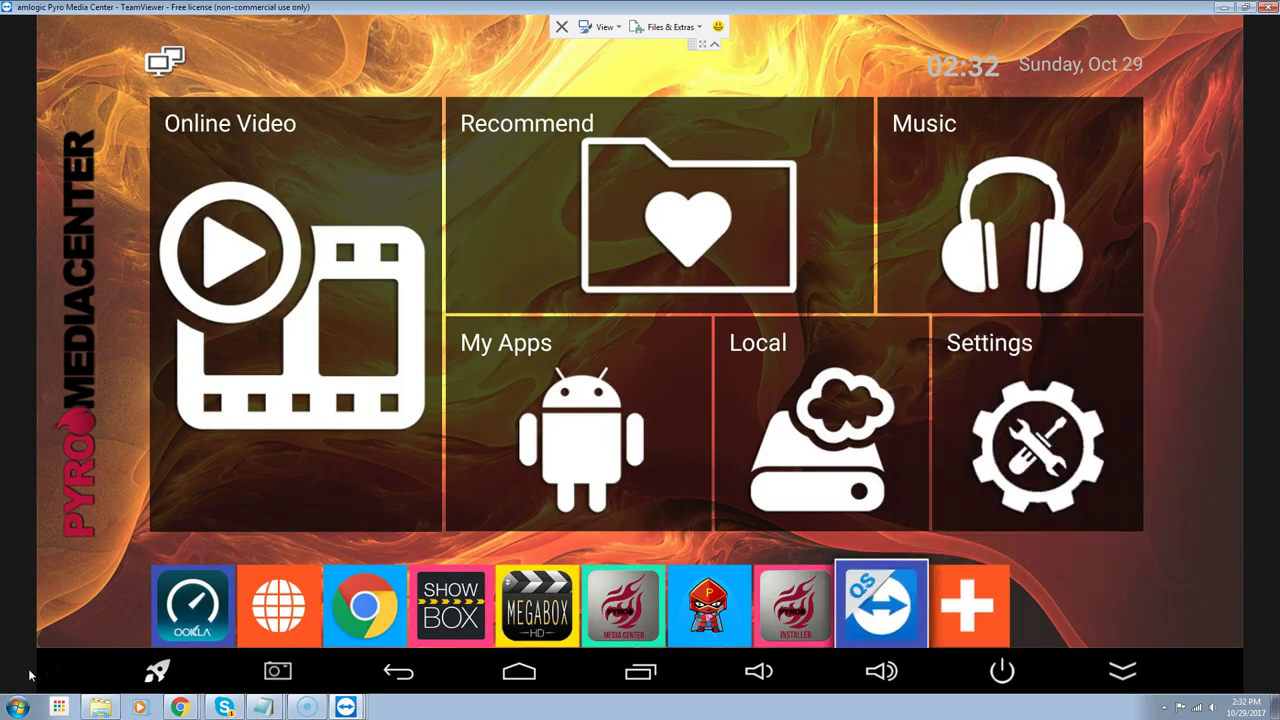
key("Left")
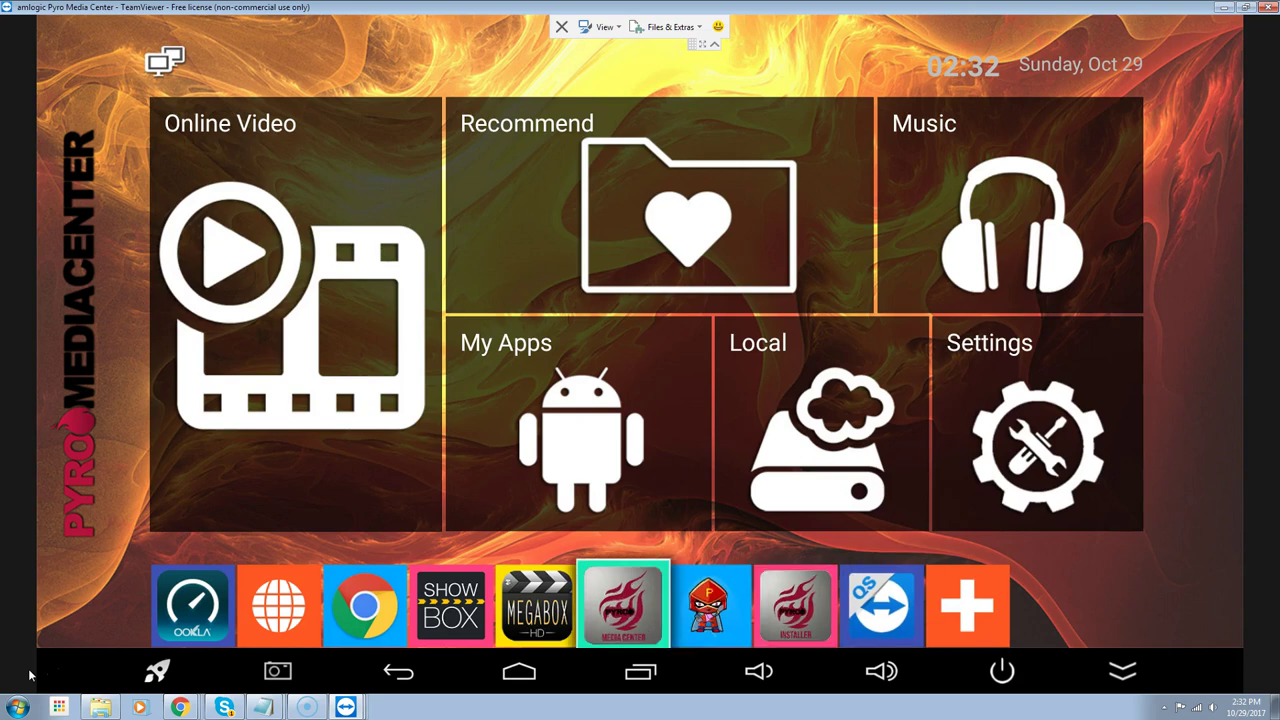
key("Return")
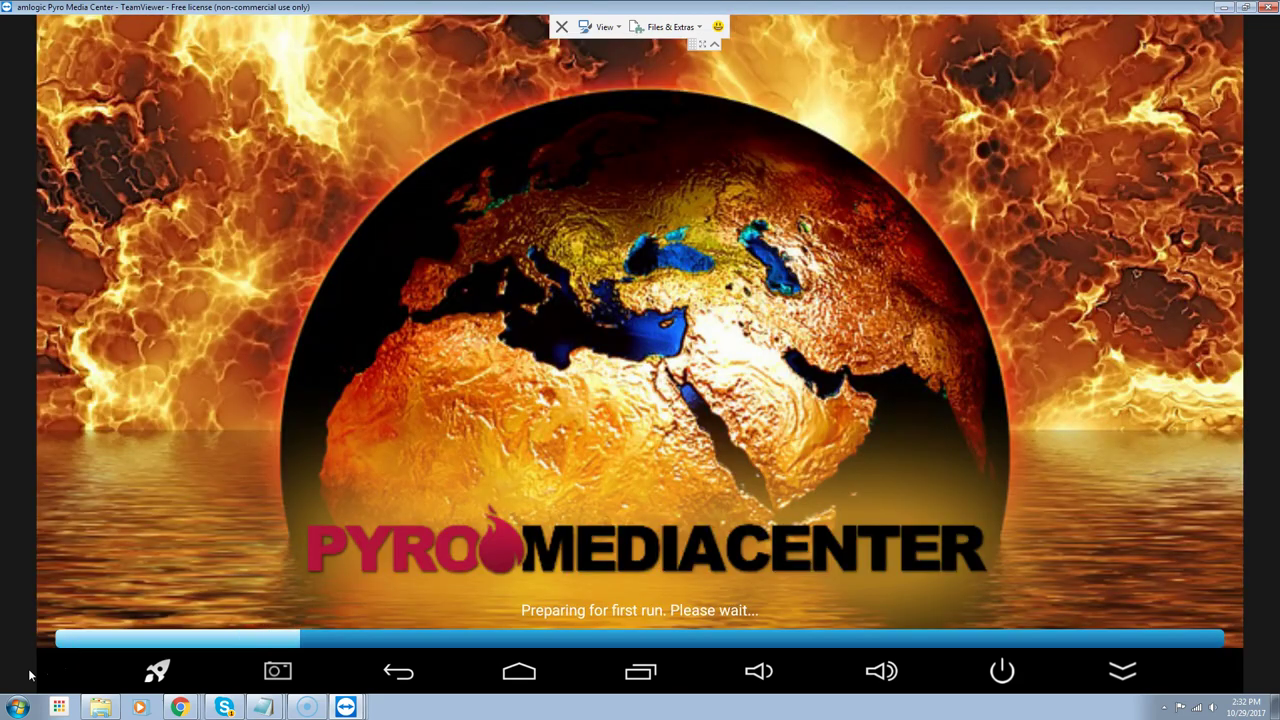